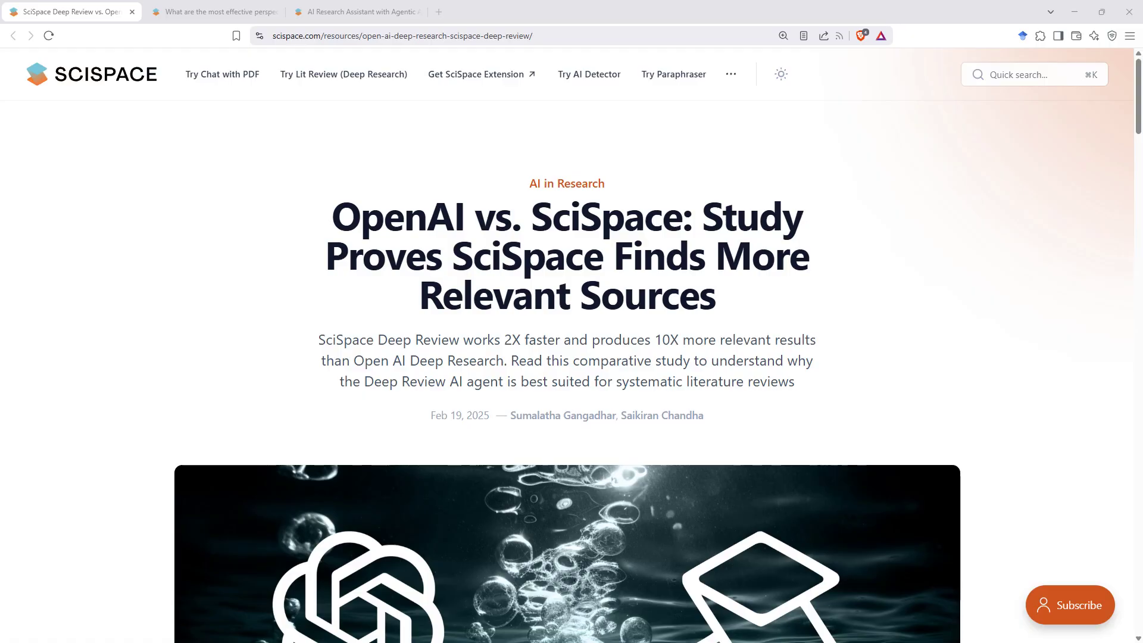
# - Skim the article's methodology and charts, then switch to the saved Deep Review with 402 relevant papers
pyautogui.scroll(-20, 571, 357)
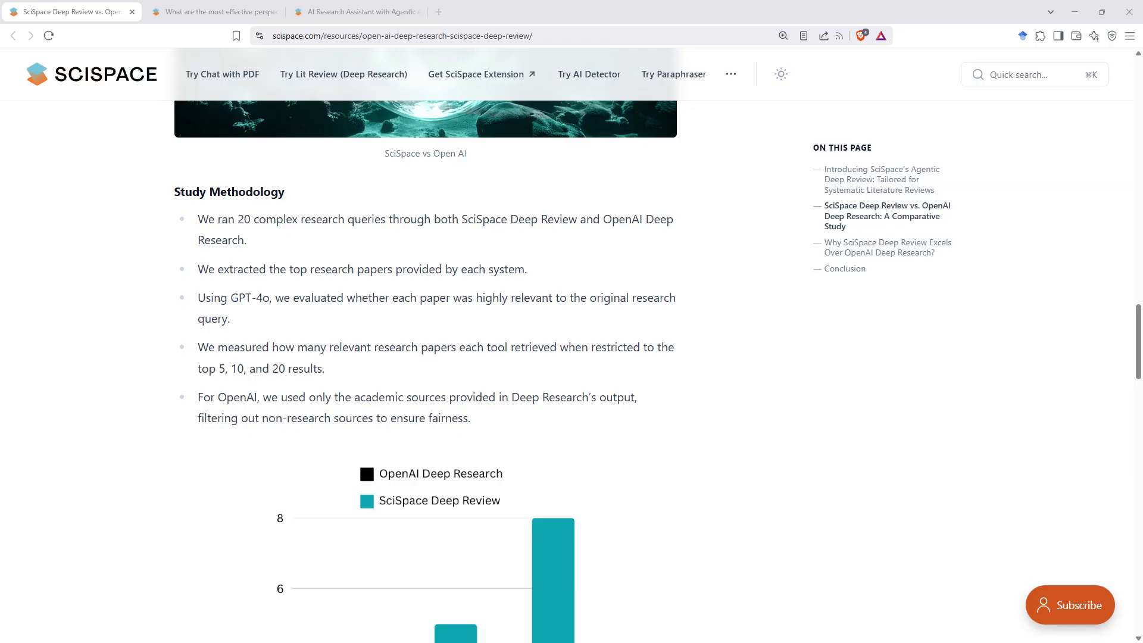
pyautogui.scroll(-5, 425, 369)
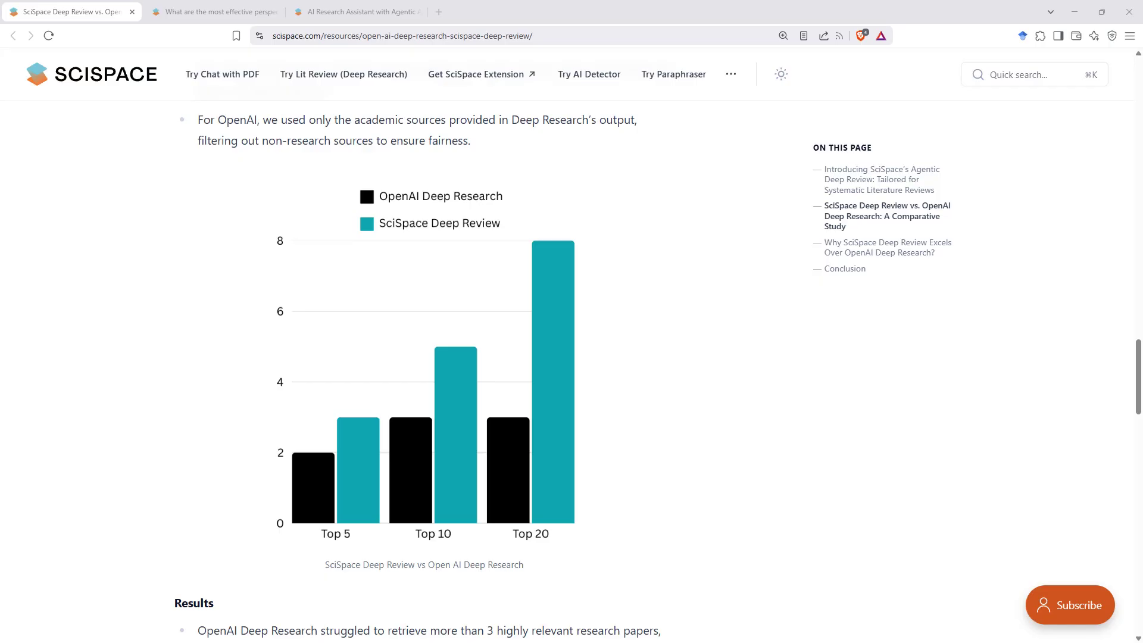
pyautogui.scroll(-10, 417, 357)
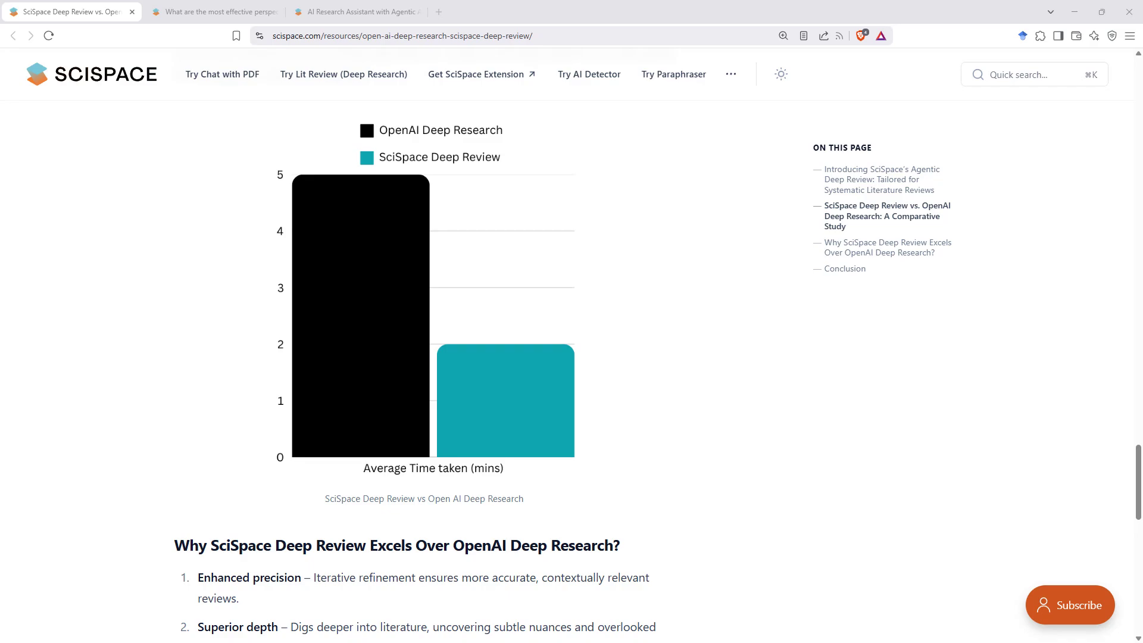
pyautogui.scroll(1, 416, 357)
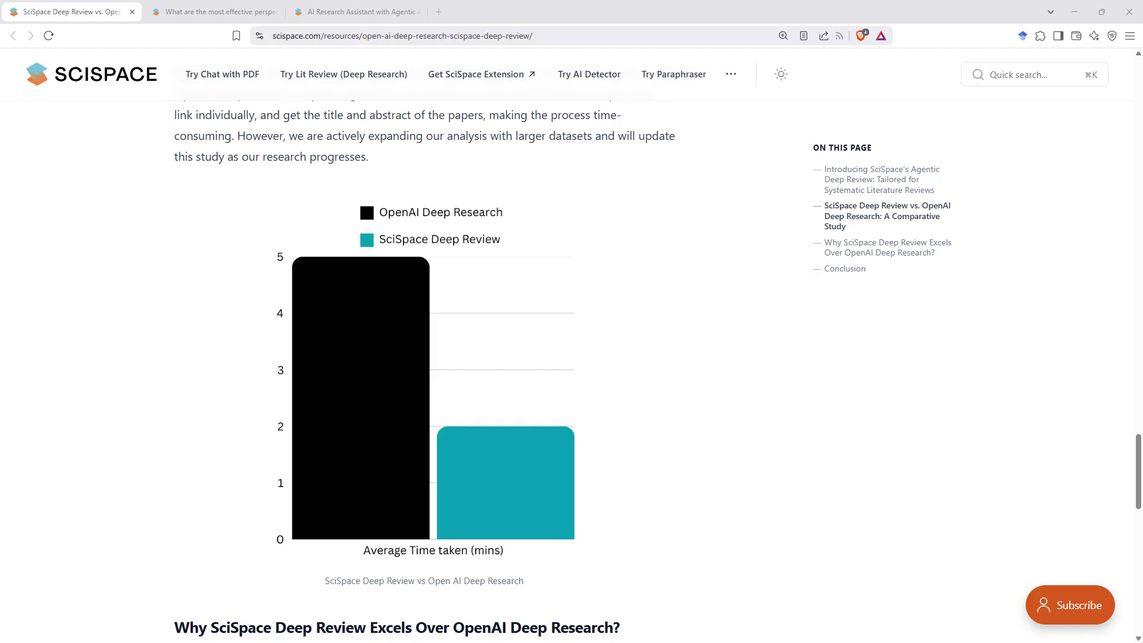
pyautogui.hotkey('ctrl', 'Tab')
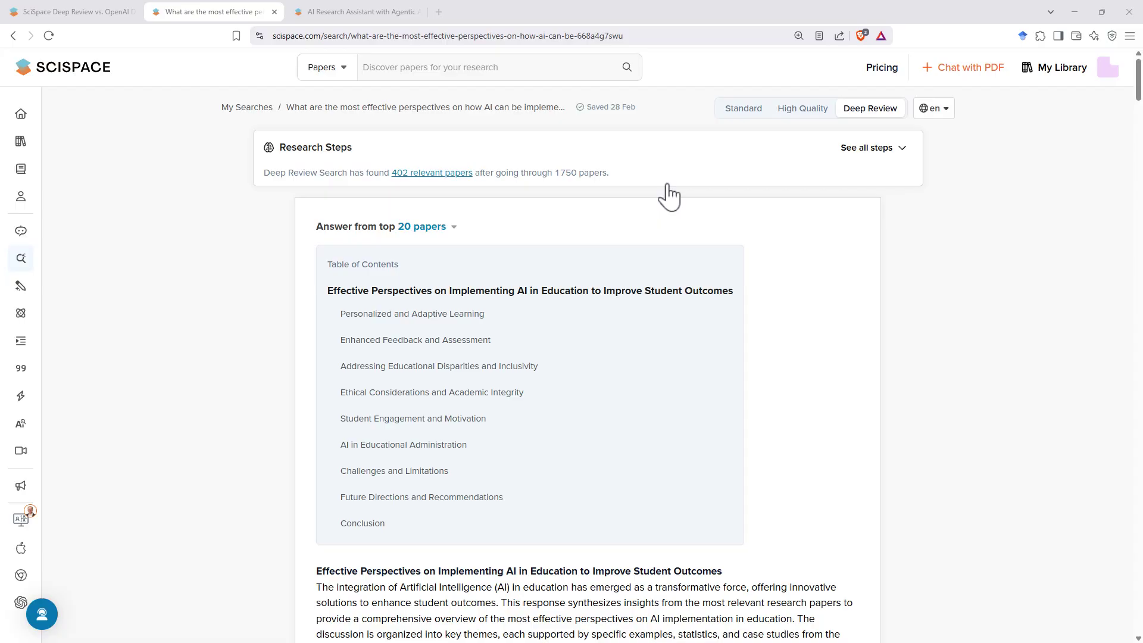
# - Show all research steps and check the 'higher education' reply in the query conversation
pyautogui.click(900, 150)
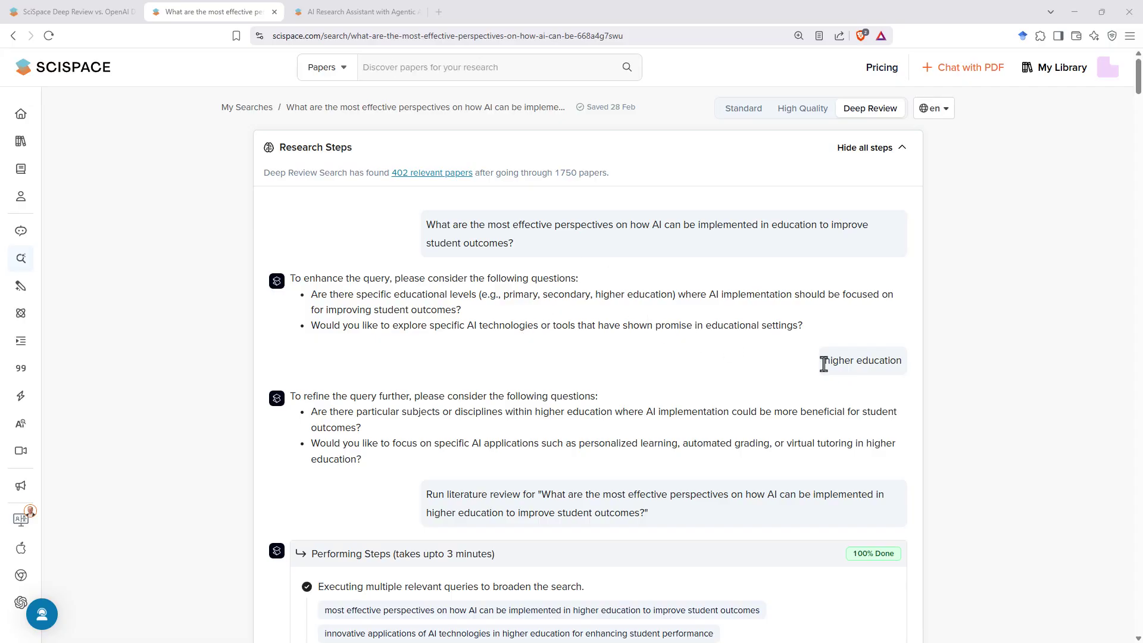
pyautogui.moveTo(823, 364); pyautogui.dragTo(897, 364)
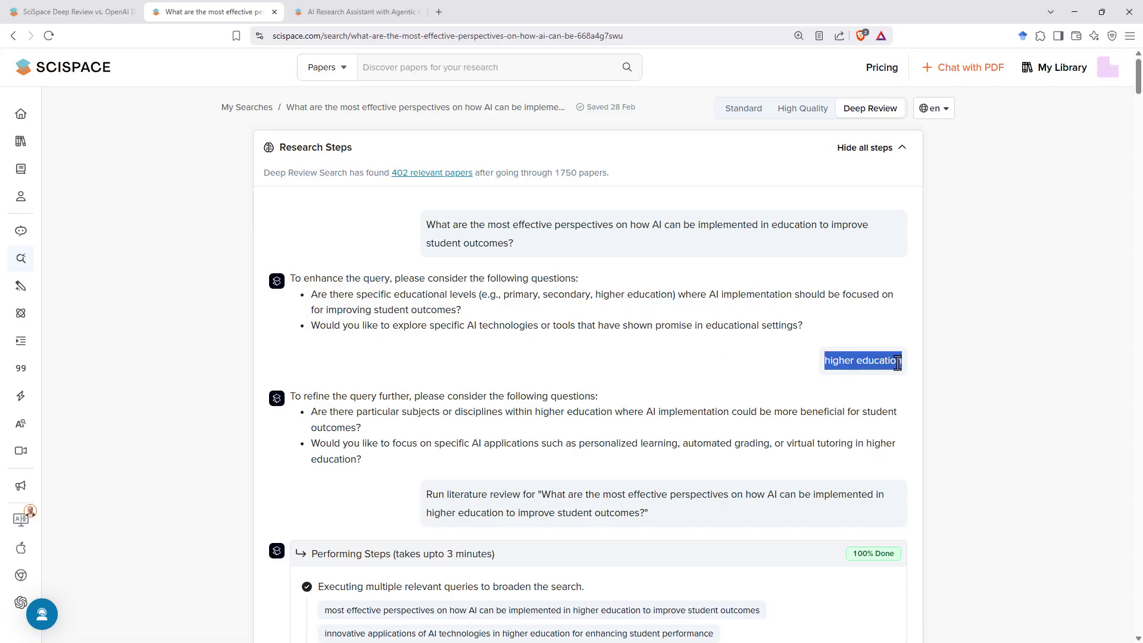
pyautogui.click(838, 365)
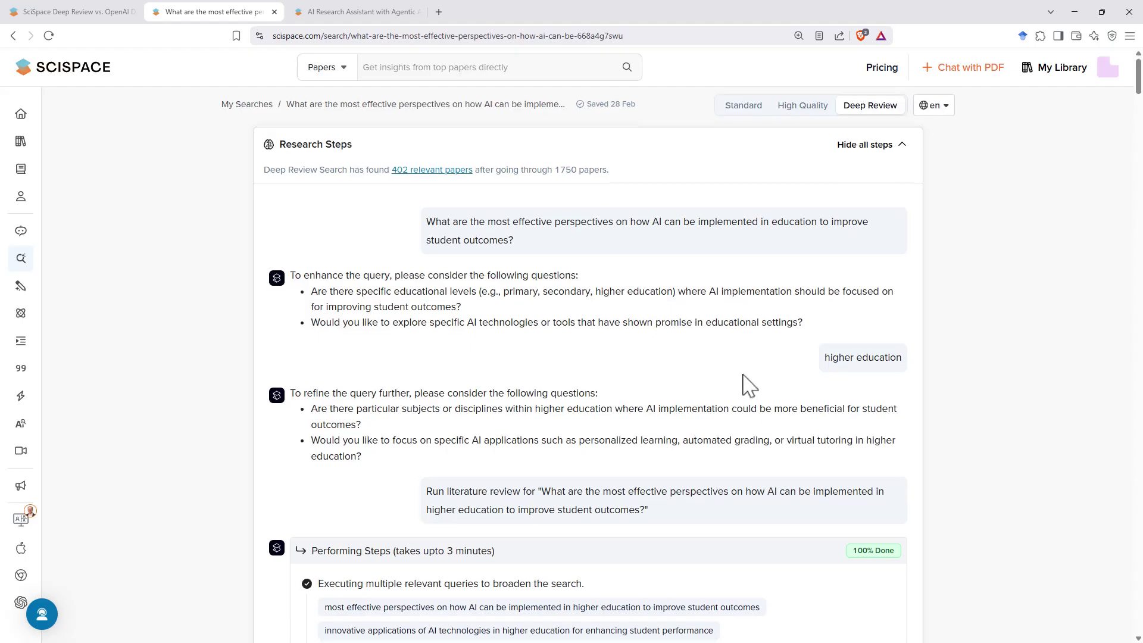
pyautogui.scroll(-5, 752, 381)
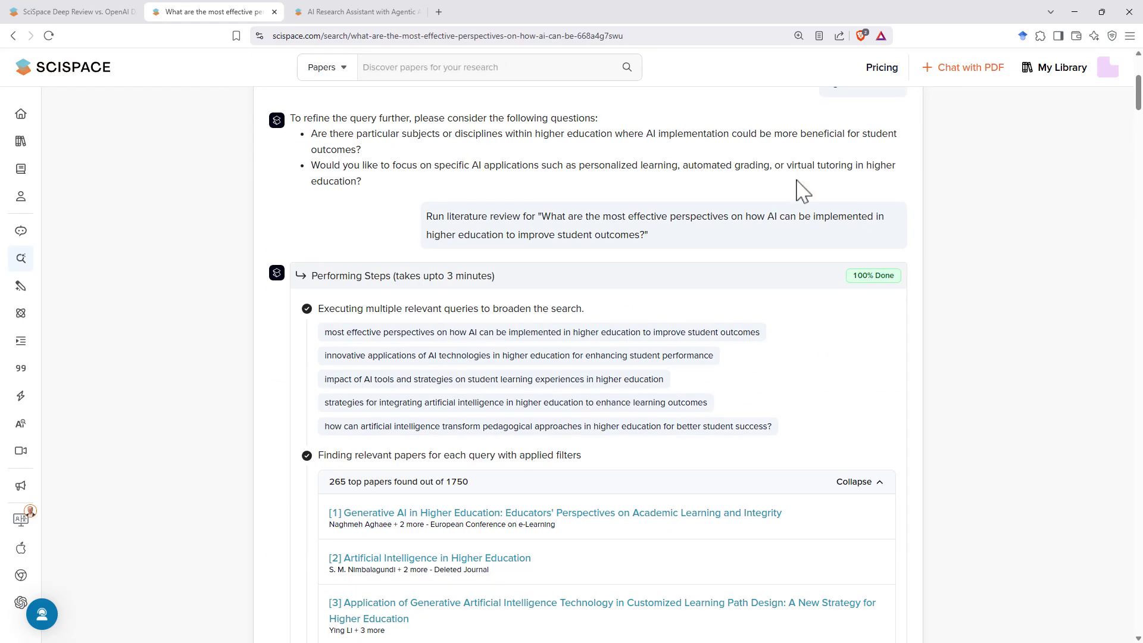
pyautogui.scroll(2, 555, 175)
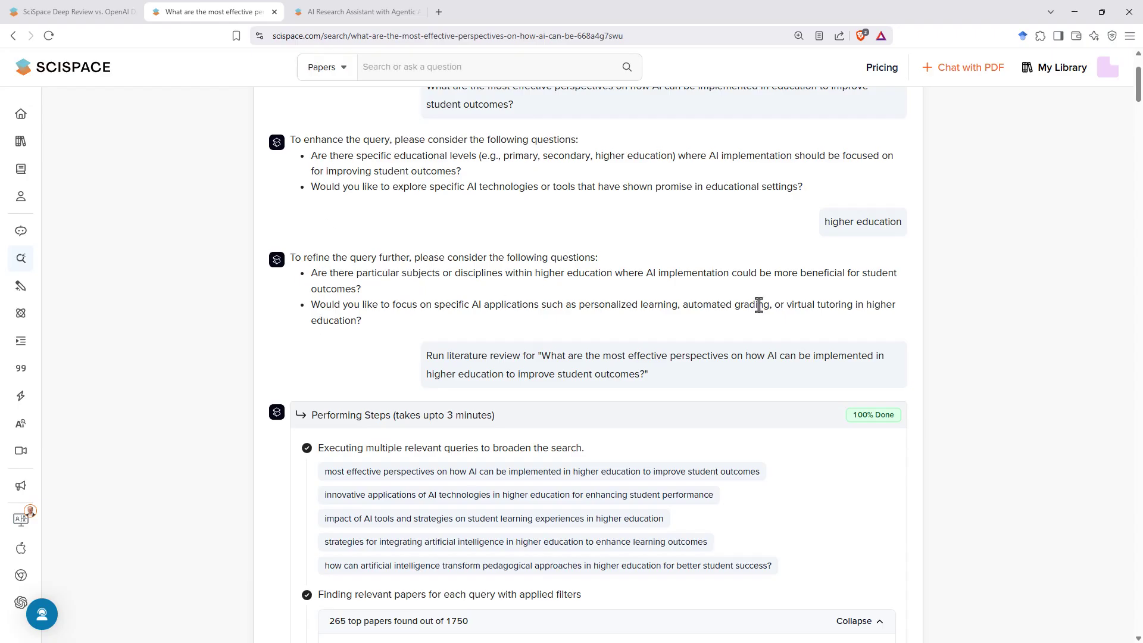
pyautogui.scroll(-5, 797, 333)
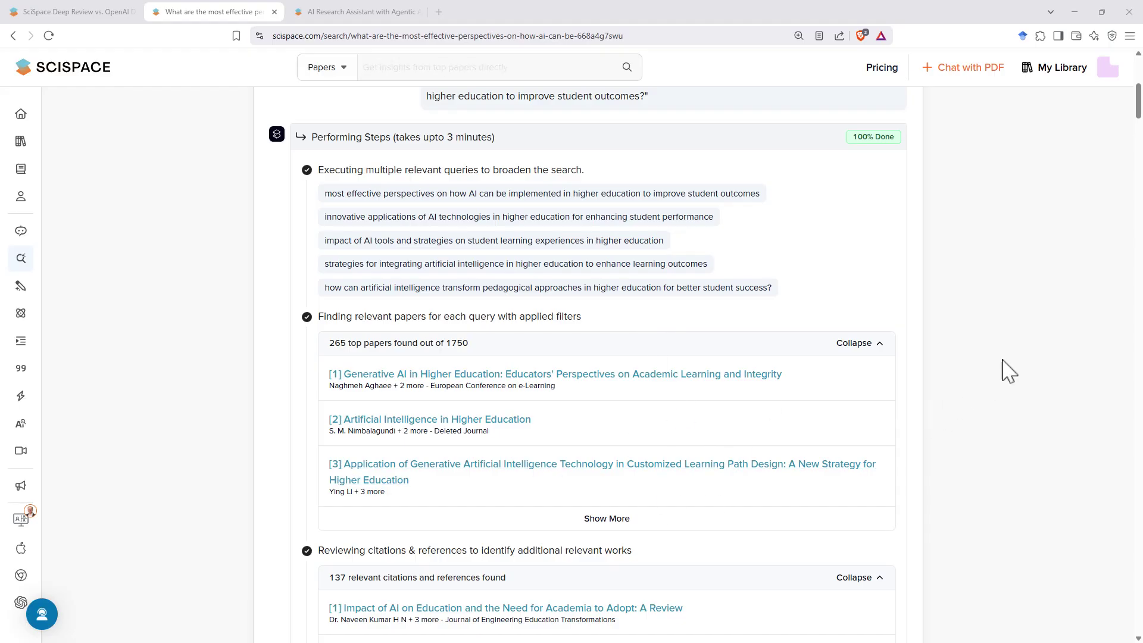
pyautogui.scroll(-2, 983, 362)
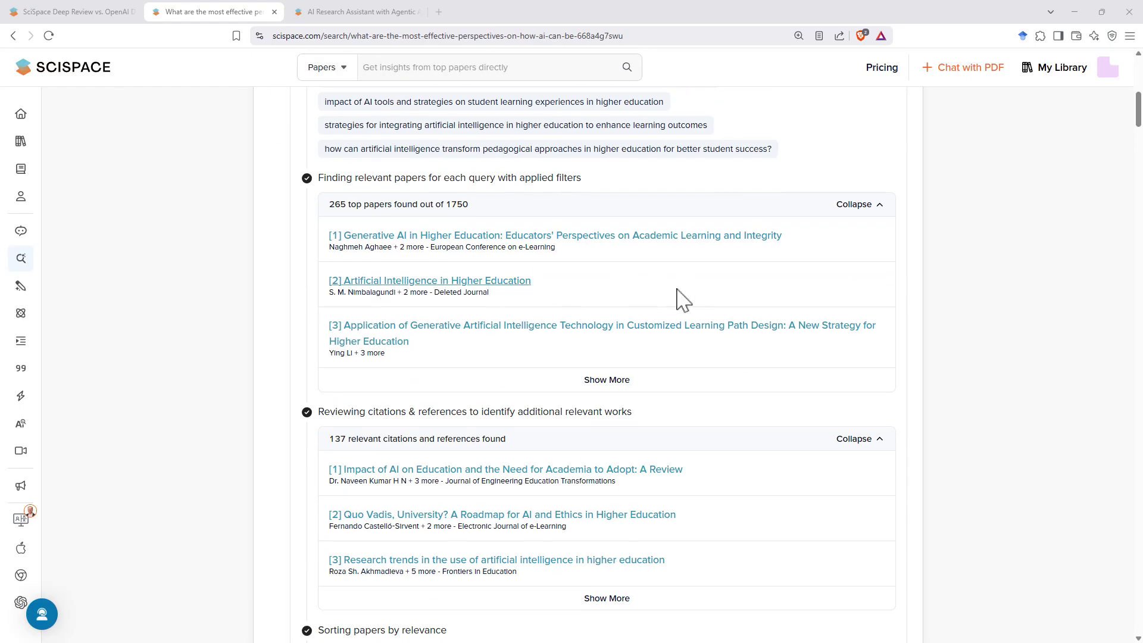
pyautogui.scroll(-1, 785, 281)
pyautogui.scroll(-3, 786, 286)
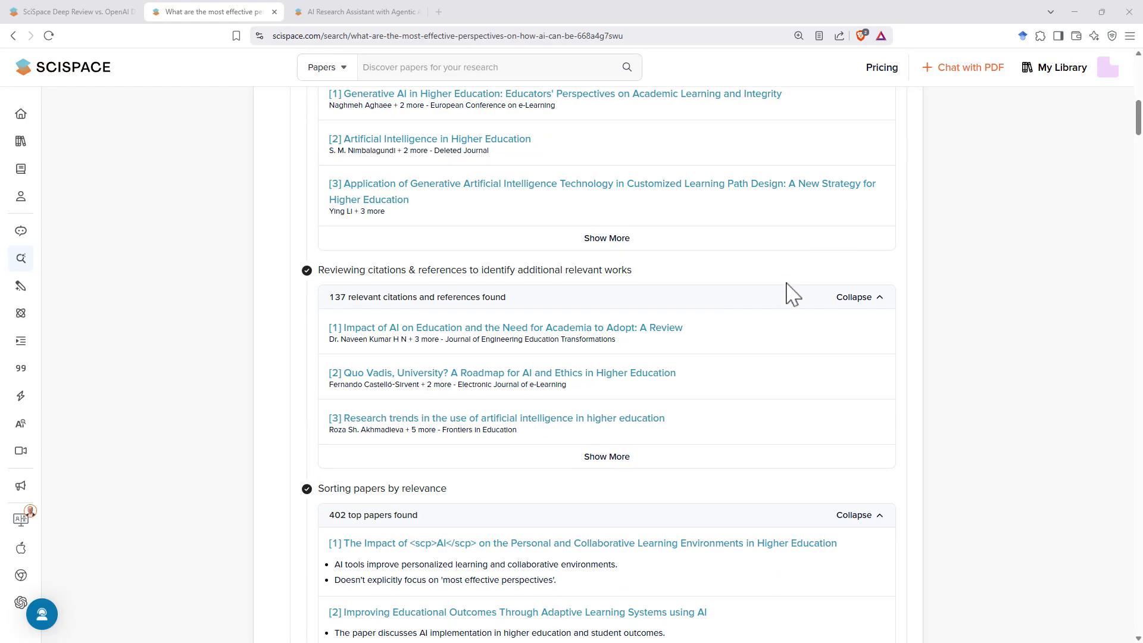
pyautogui.scroll(-4, 787, 292)
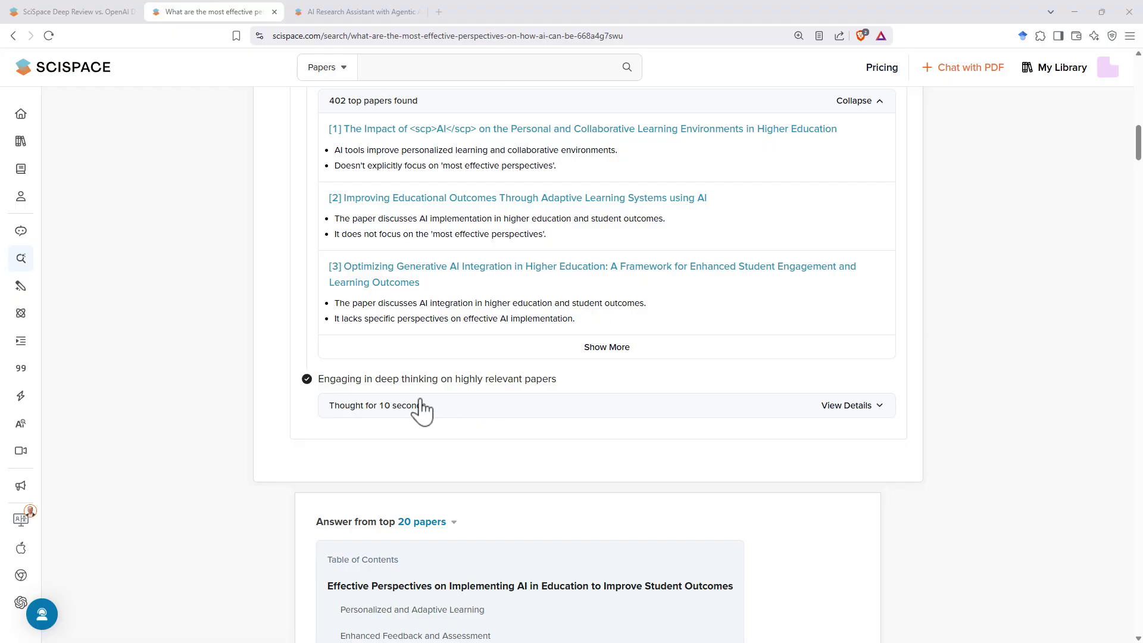
# - Show the deep-thinking details on the 20 papers and scroll to the personalized learning section
pyautogui.click(880, 414)
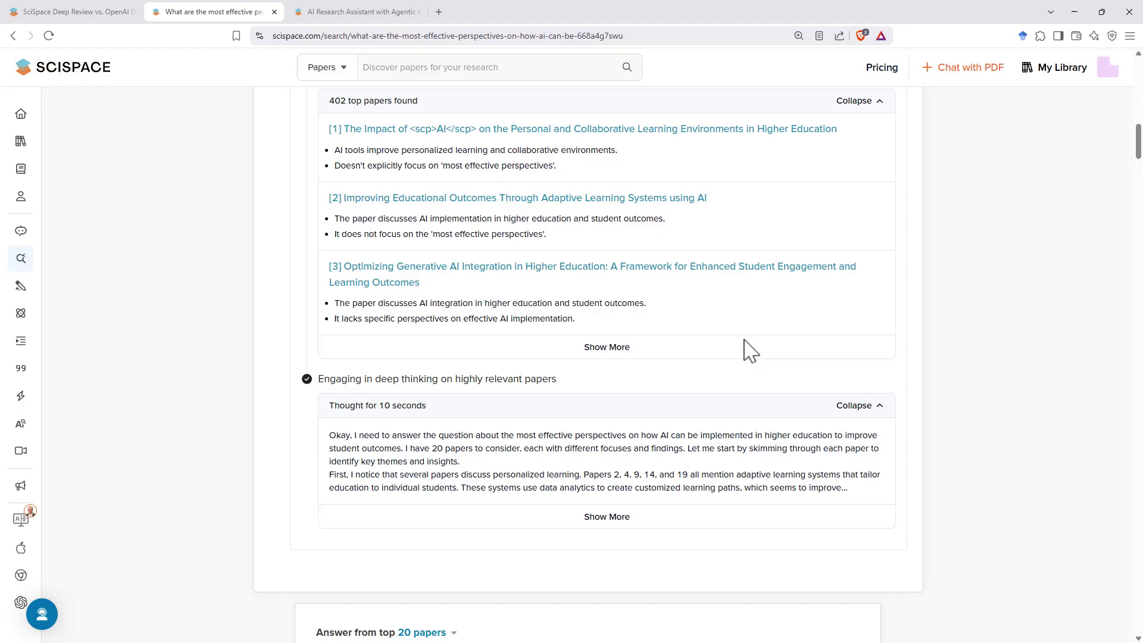
pyautogui.scroll(-10, 959, 238)
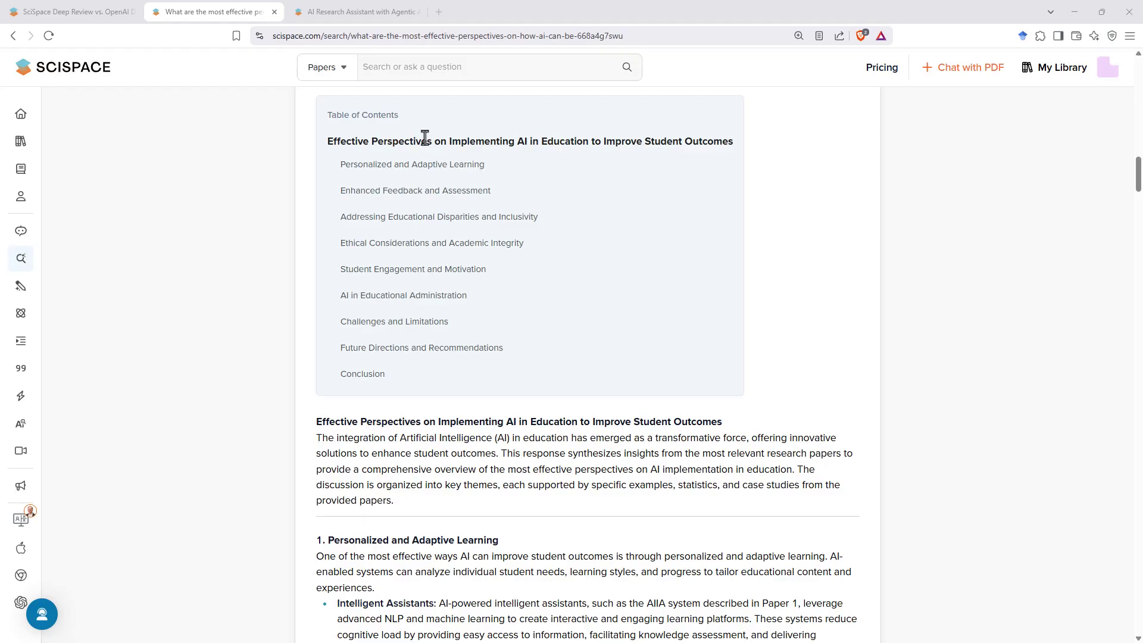
pyautogui.scroll(-2, 840, 277)
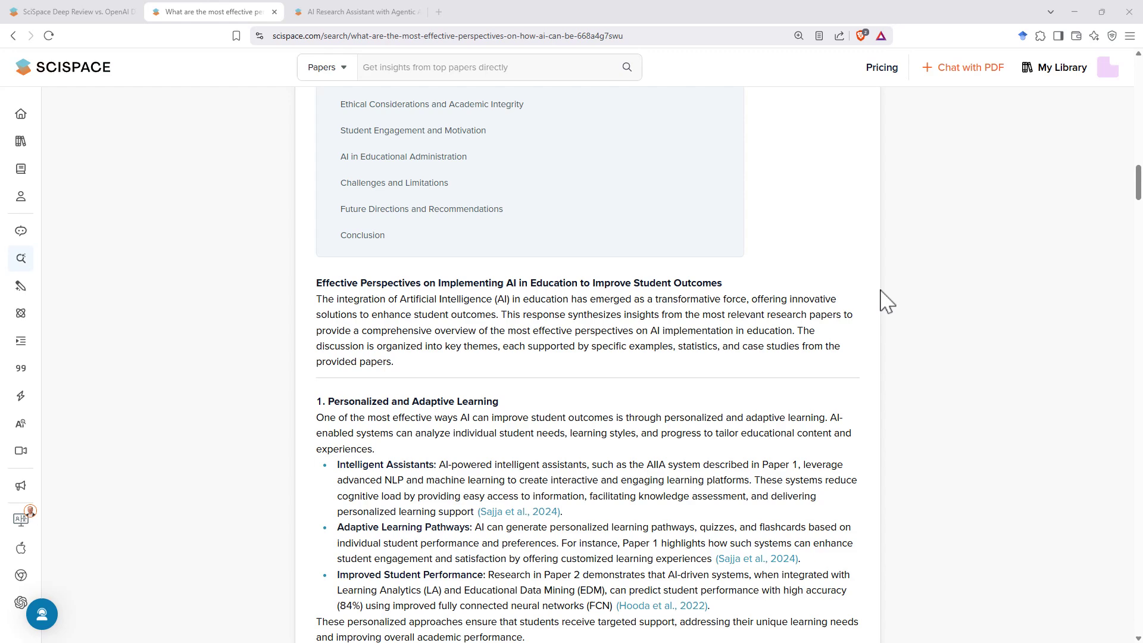
pyautogui.scroll(-2, 868, 294)
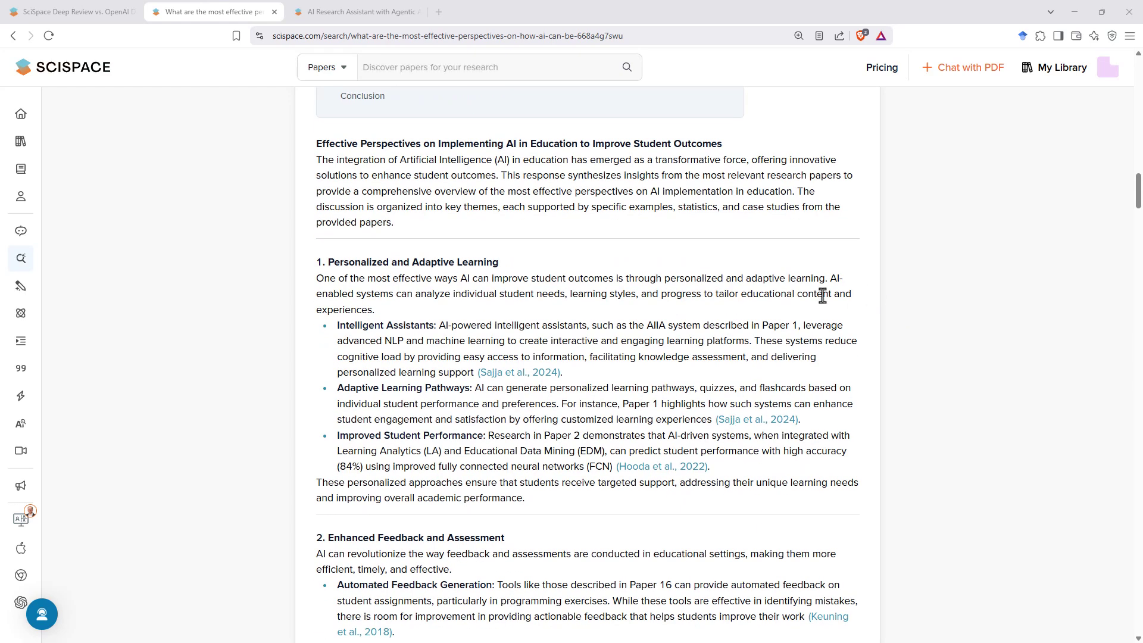
# - Follow the (Hooda et al., 2022) citation to the FCN Algorithm paper
pyautogui.moveTo(667, 472)
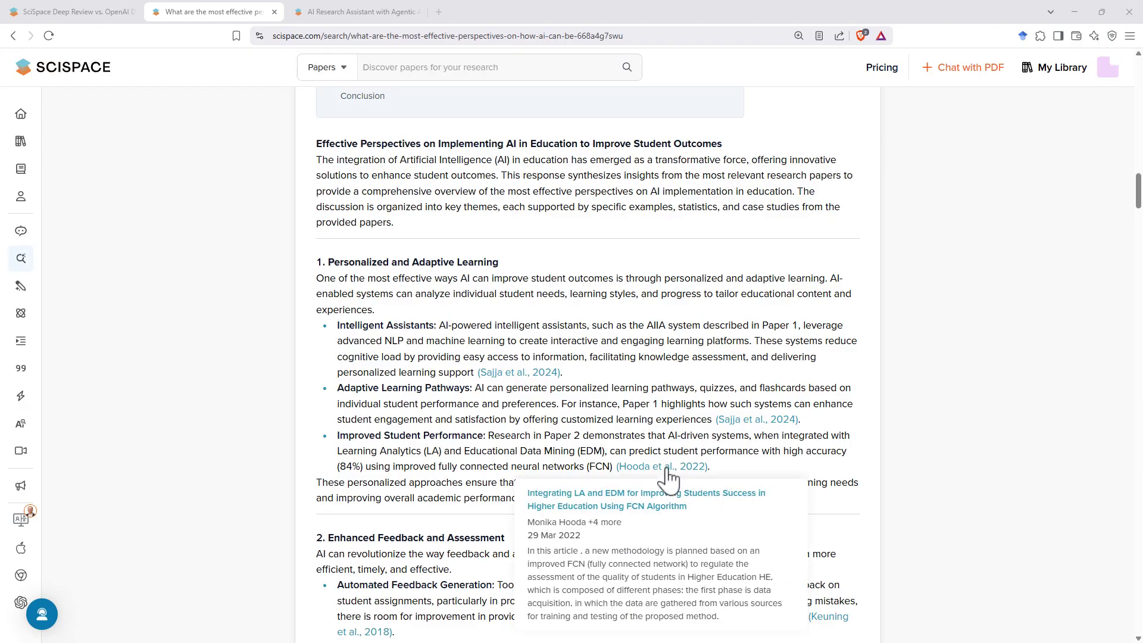
pyautogui.click(670, 468)
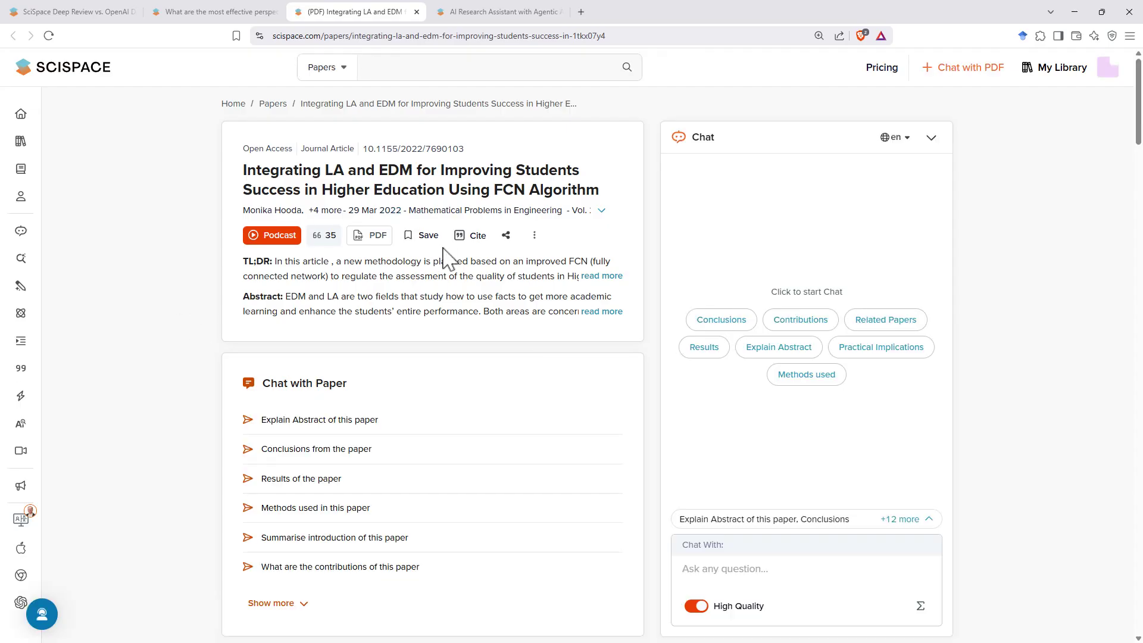
pyautogui.scroll(-2, 455, 261)
pyautogui.scroll(-4, 459, 258)
pyautogui.scroll(3, 405, 405)
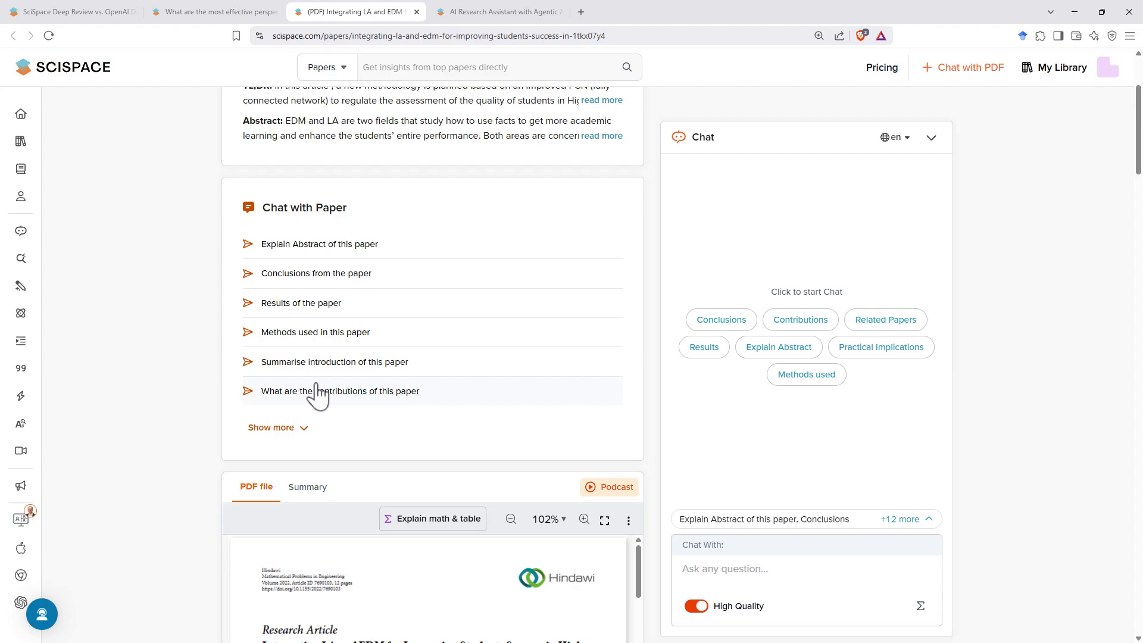
pyautogui.scroll(-3, 339, 345)
pyautogui.scroll(-7, 339, 324)
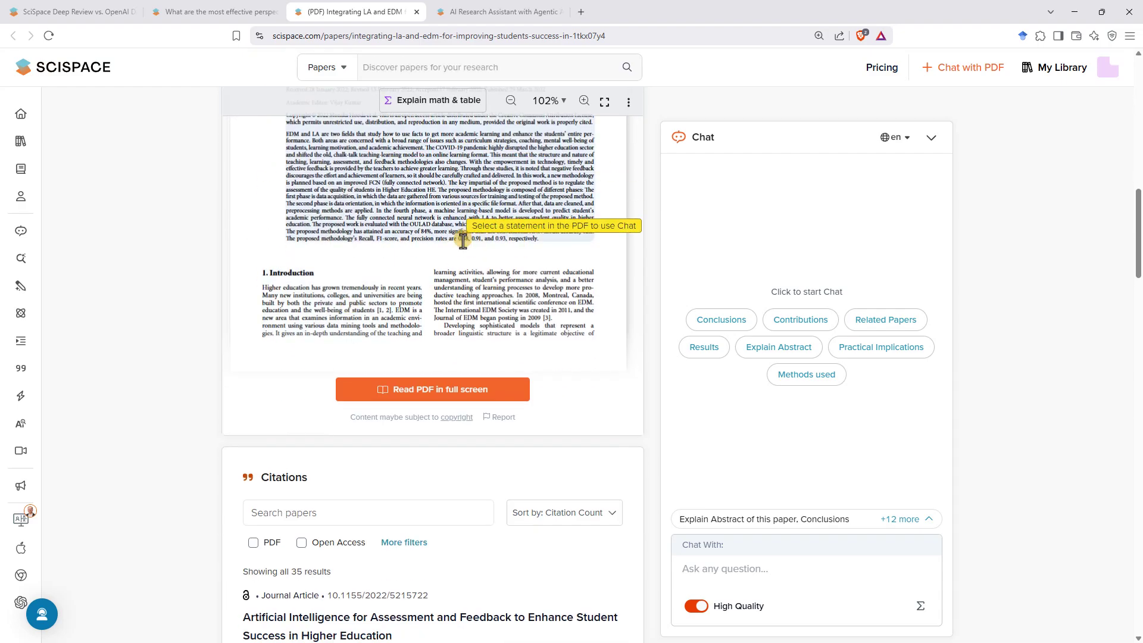
pyautogui.scroll(8, 336, 235)
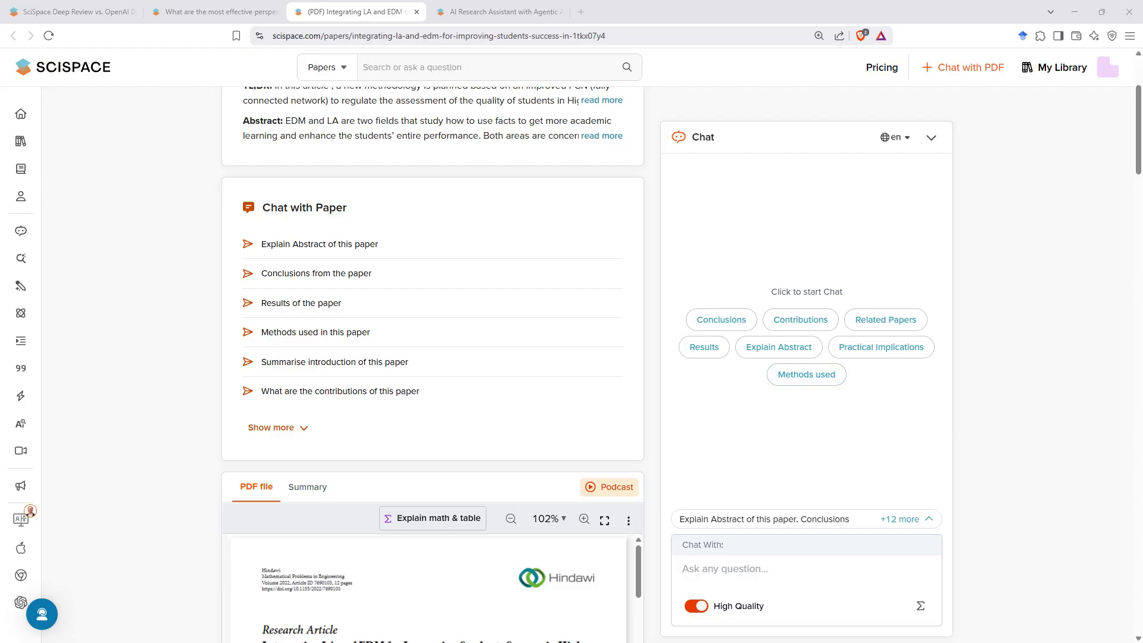
pyautogui.scroll(-5, 132, 297)
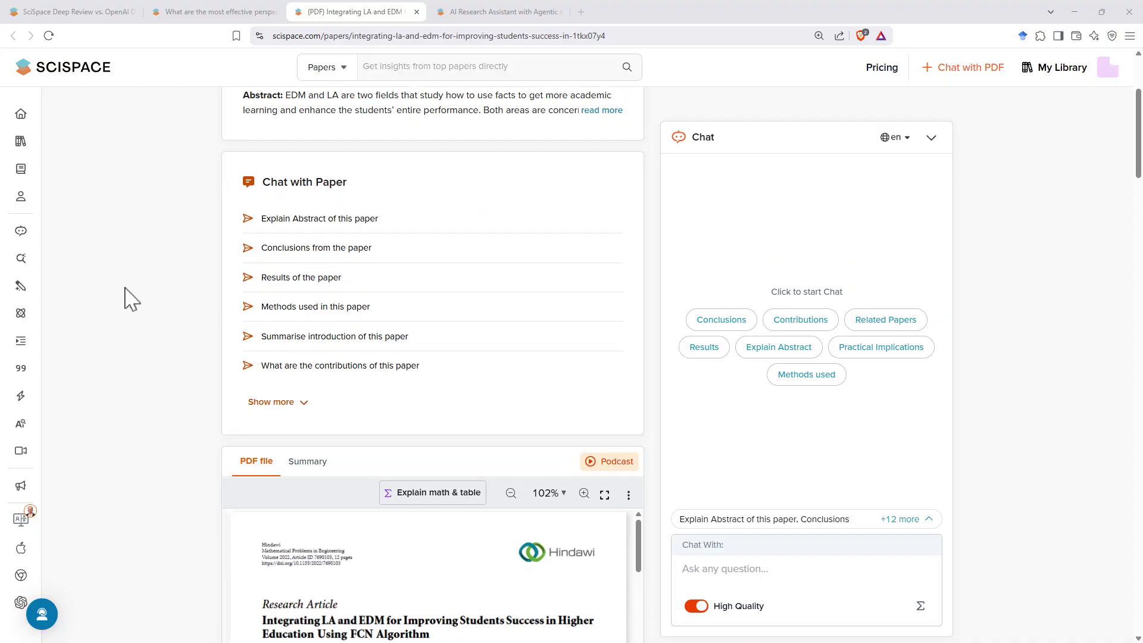
pyautogui.scroll(-2, 1046, 292)
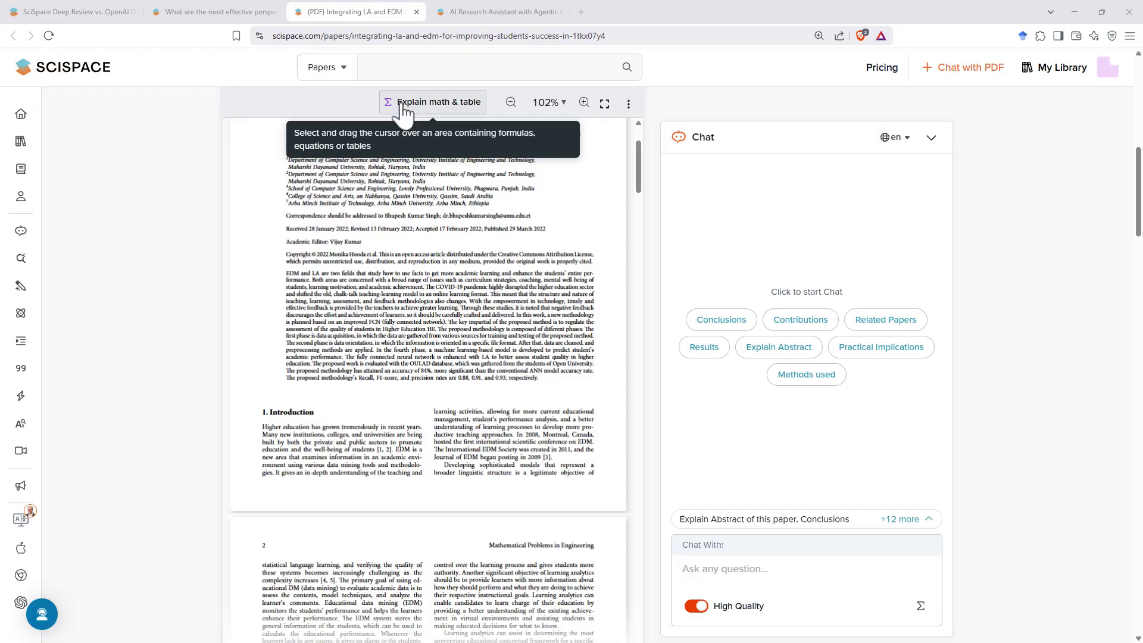
pyautogui.scroll(-1, 488, 256)
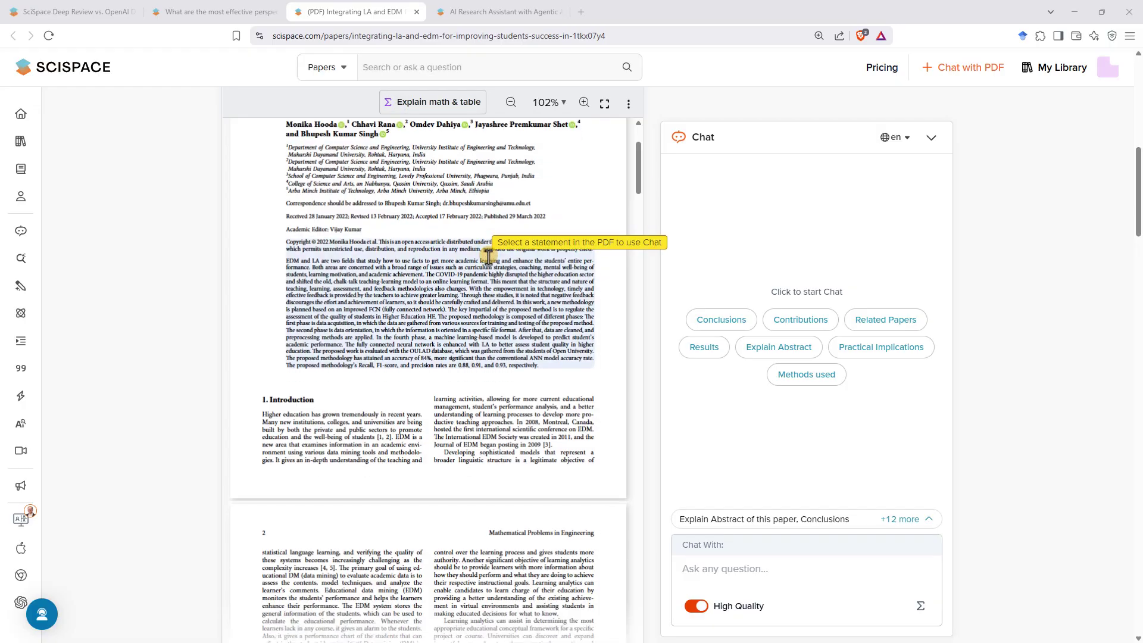
# - Mark Figure 2's charts in the paper for explanation, then return to the AI-in-education report
pyautogui.scroll(-20, 488, 256)
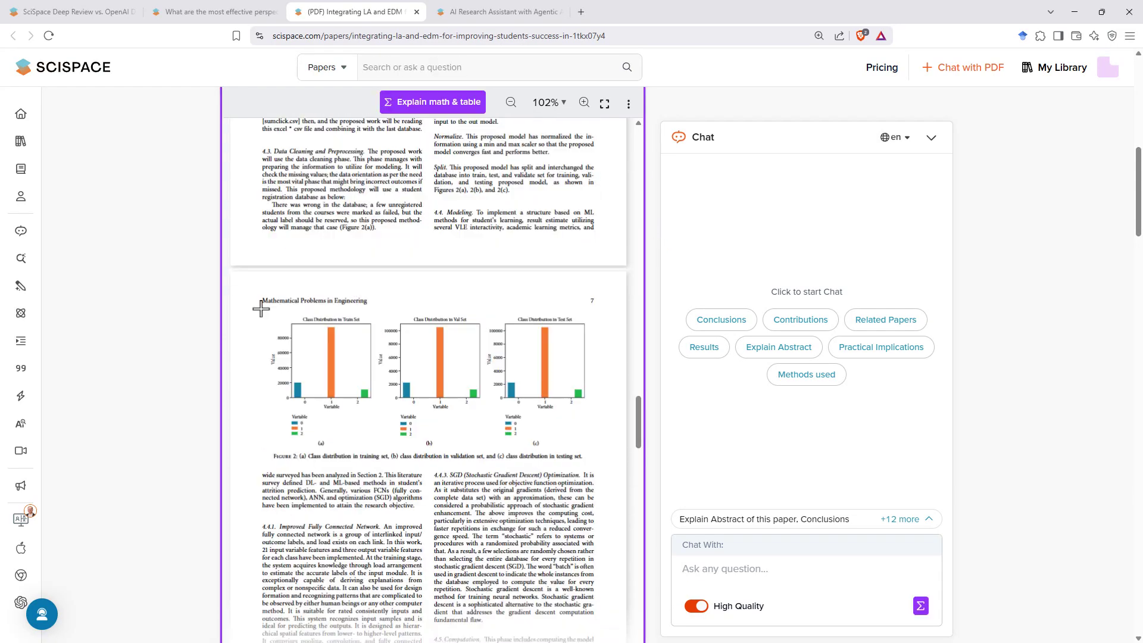
pyautogui.moveTo(260, 308); pyautogui.dragTo(601, 467)
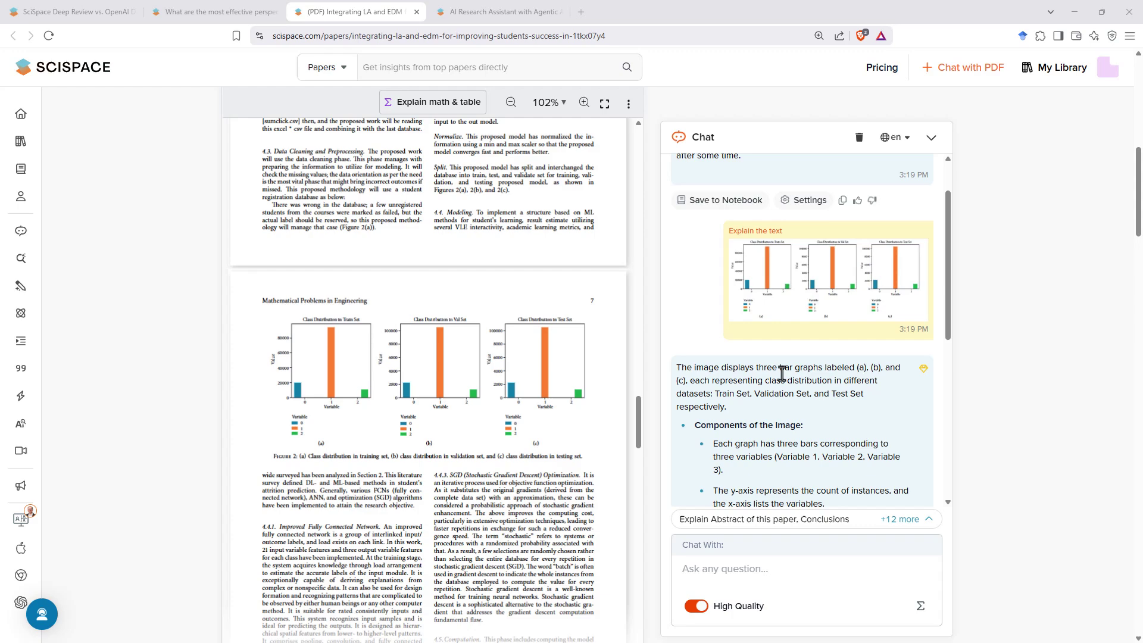
pyautogui.scroll(-6, 785, 371)
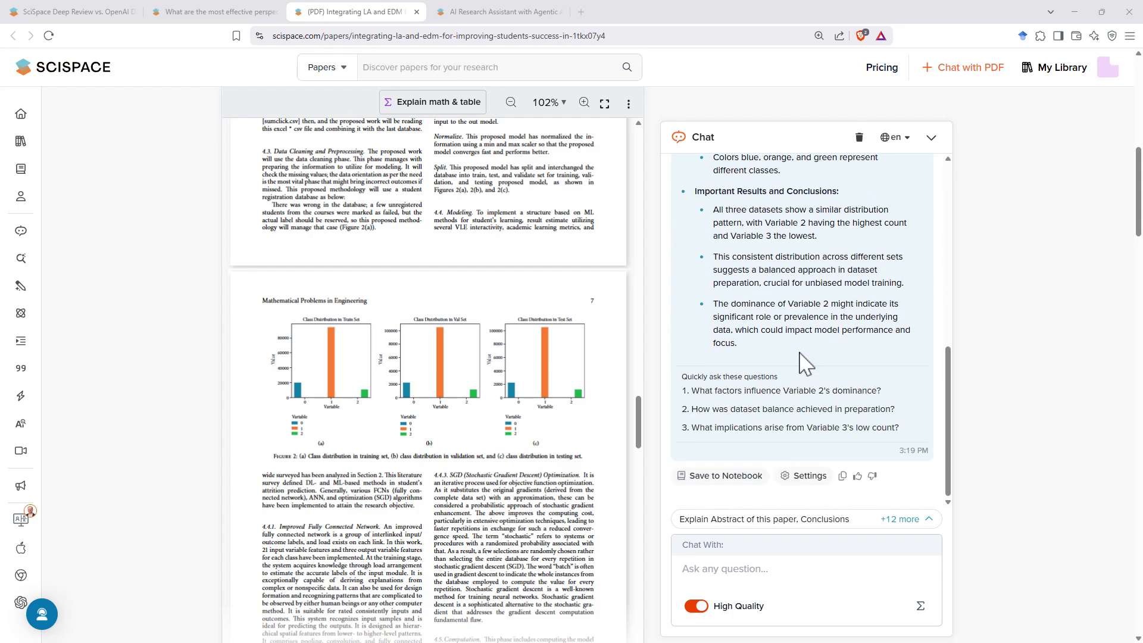
pyautogui.scroll(2, 805, 363)
pyautogui.scroll(4, 817, 333)
pyautogui.scroll(-6, 810, 324)
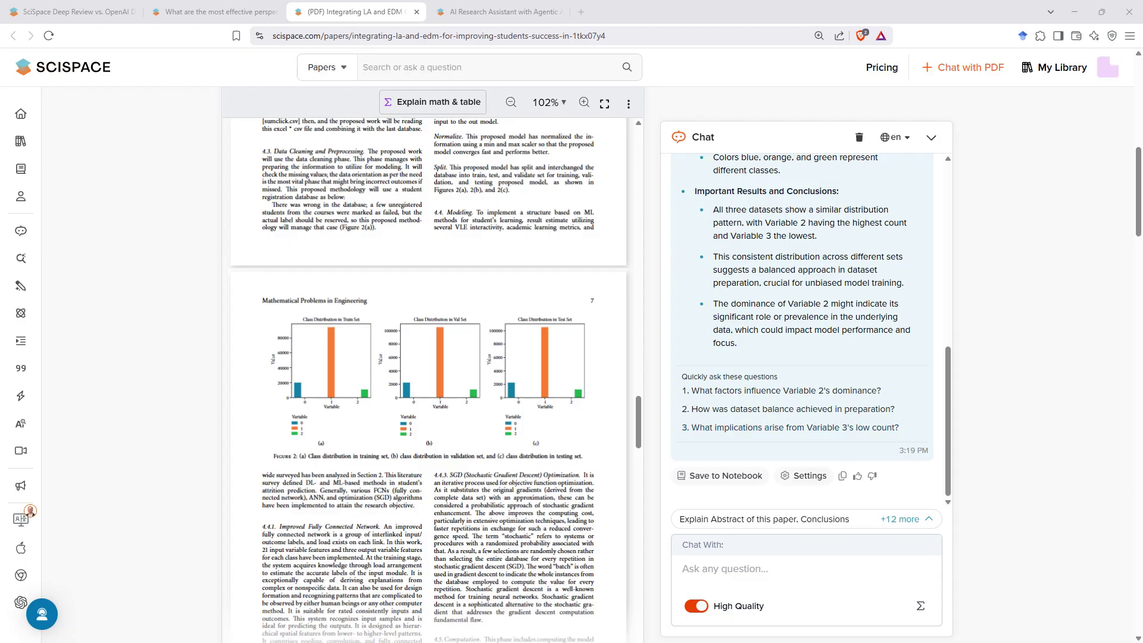
pyautogui.hotkey('ctrl', 'shift', 'Tab')
# - Read sections 4–8 and the Conclusion down to the 20-paper results table
pyautogui.scroll(-7, 822, 222)
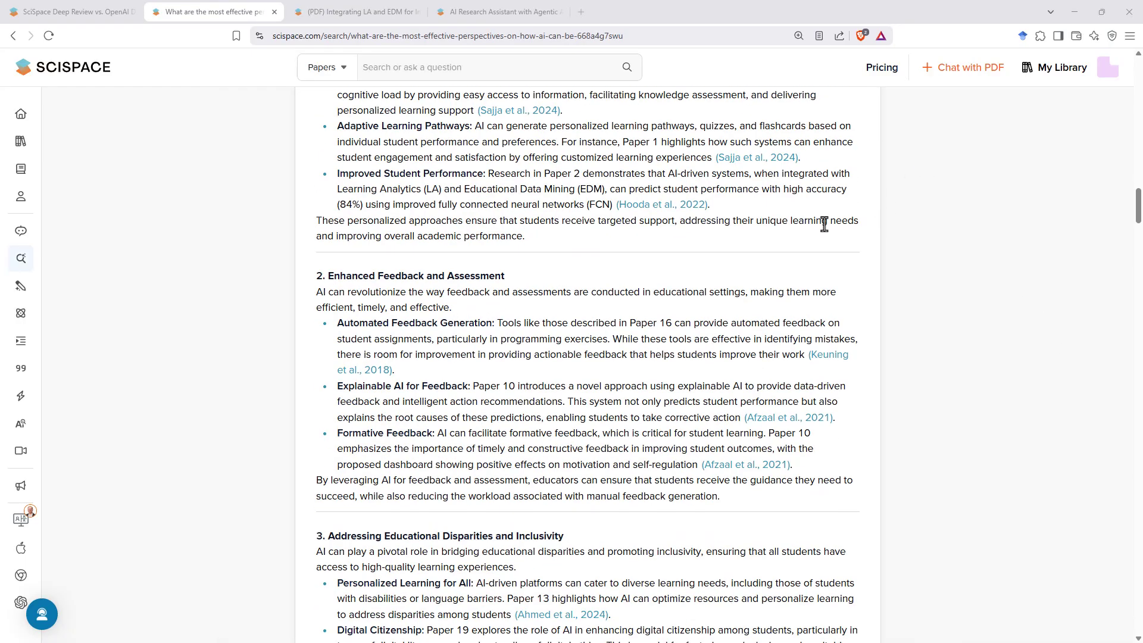
pyautogui.scroll(-7, 830, 246)
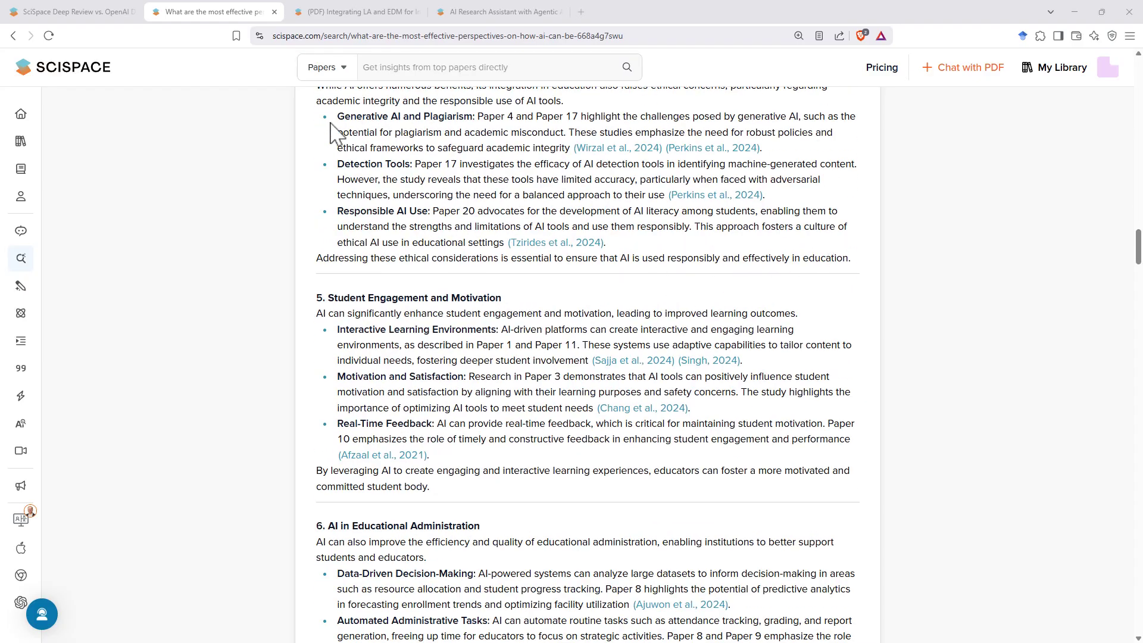
pyautogui.scroll(-5, 375, 238)
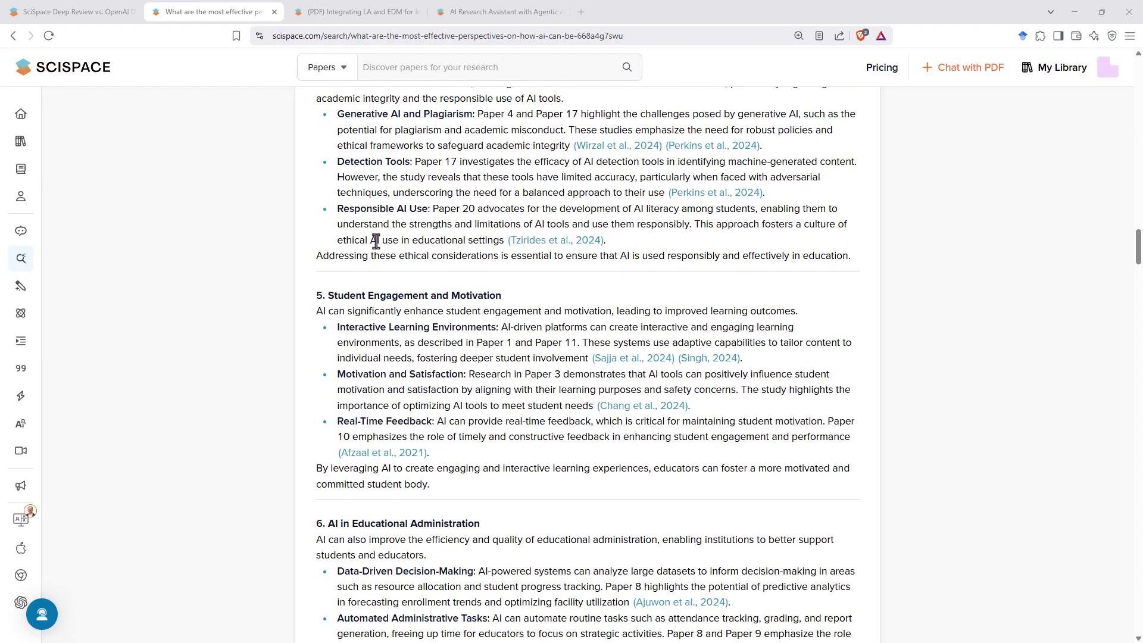
pyautogui.scroll(-7, 680, 262)
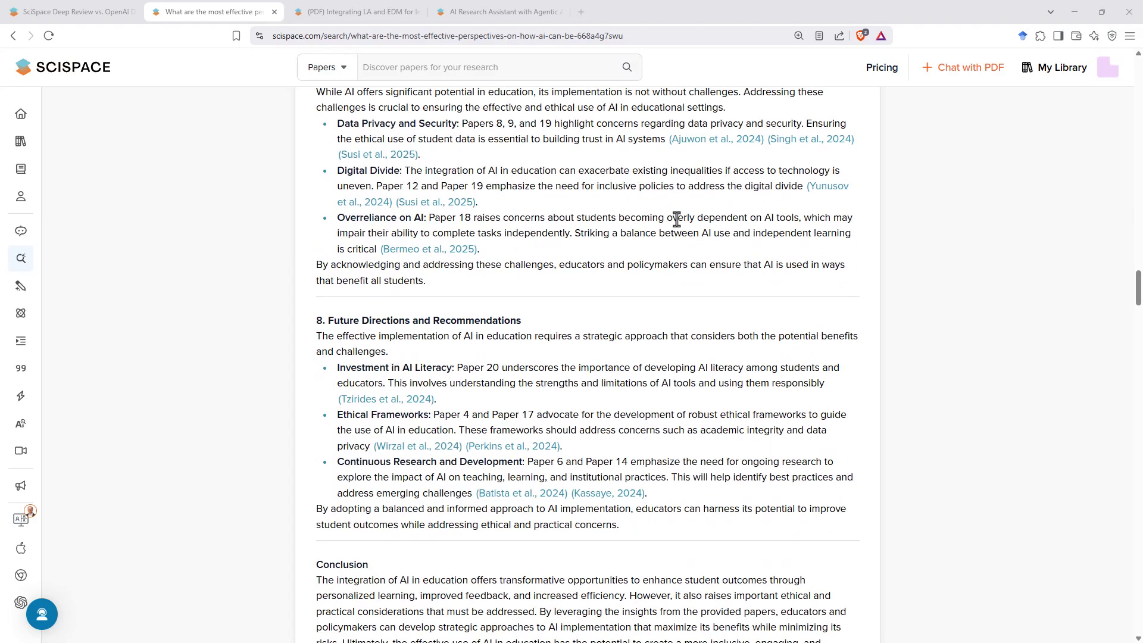
pyautogui.scroll(-2, 464, 180)
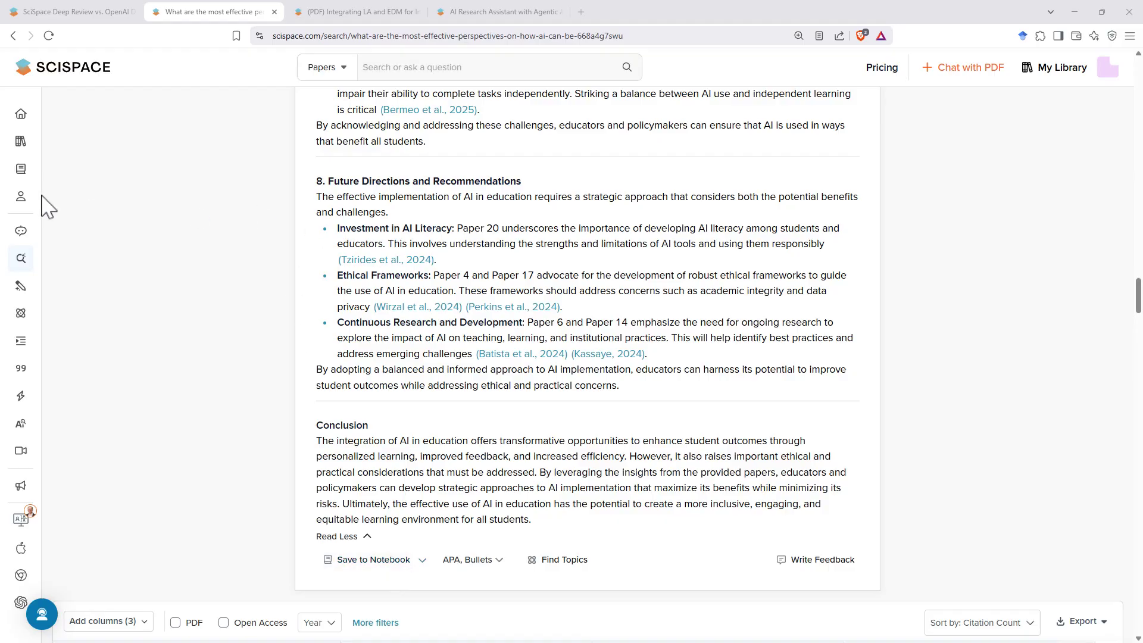
pyautogui.moveTo(65, 145)
# - Show the Publication Type filter and open the Add a Column suggestions for the papers table
pyautogui.scroll(-5, 982, 230)
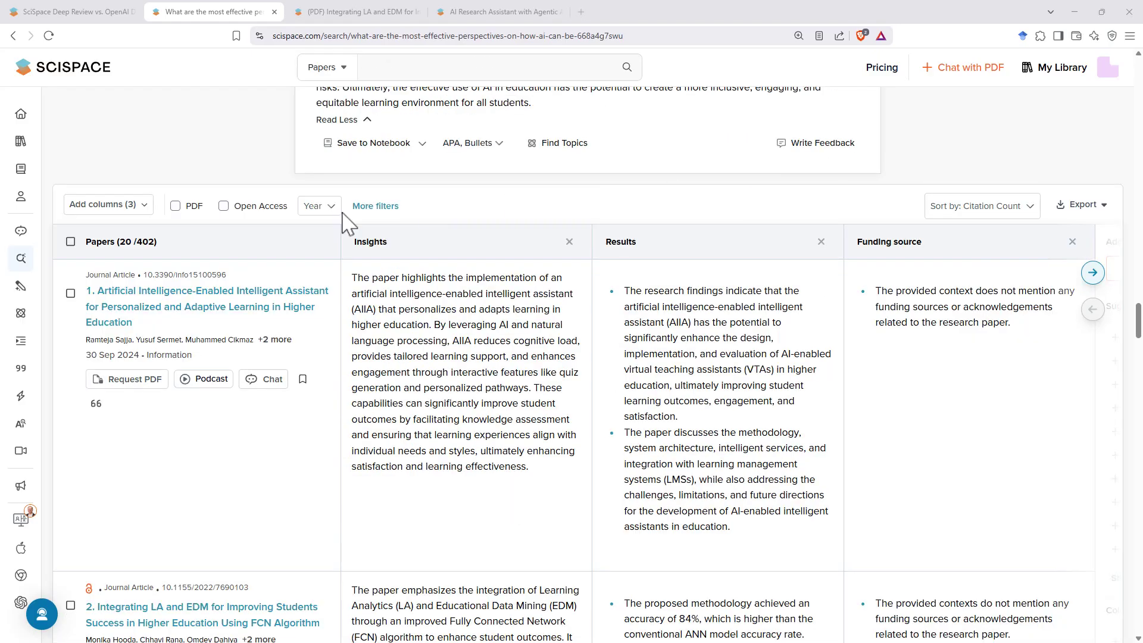
pyautogui.moveTo(126, 245); pyautogui.dragTo(179, 244)
pyautogui.click(181, 242)
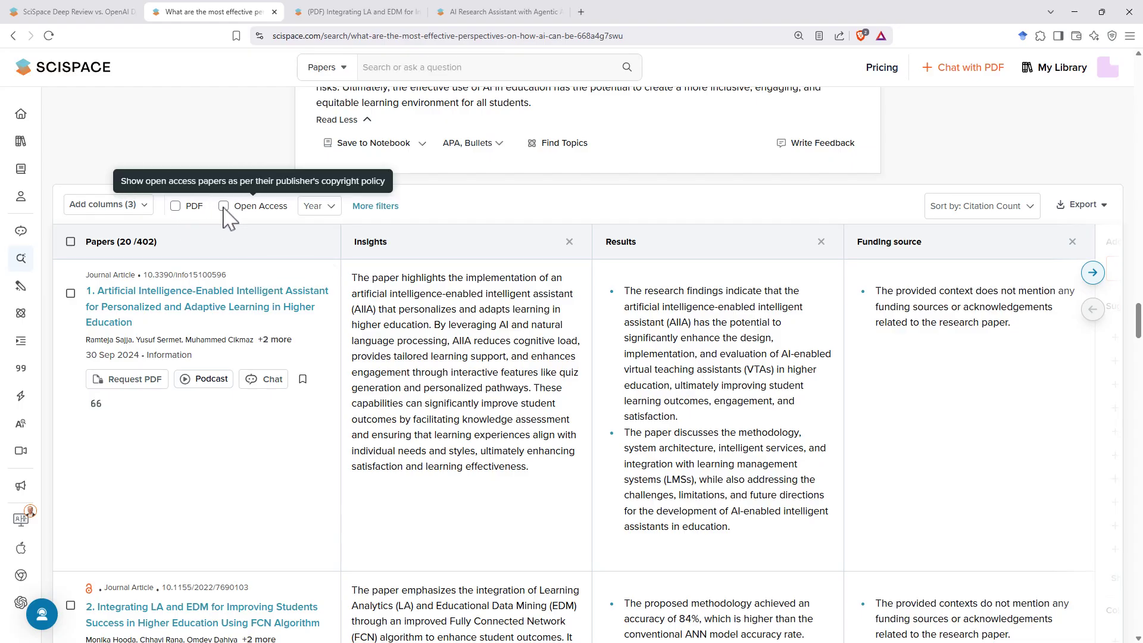
pyautogui.click(375, 207)
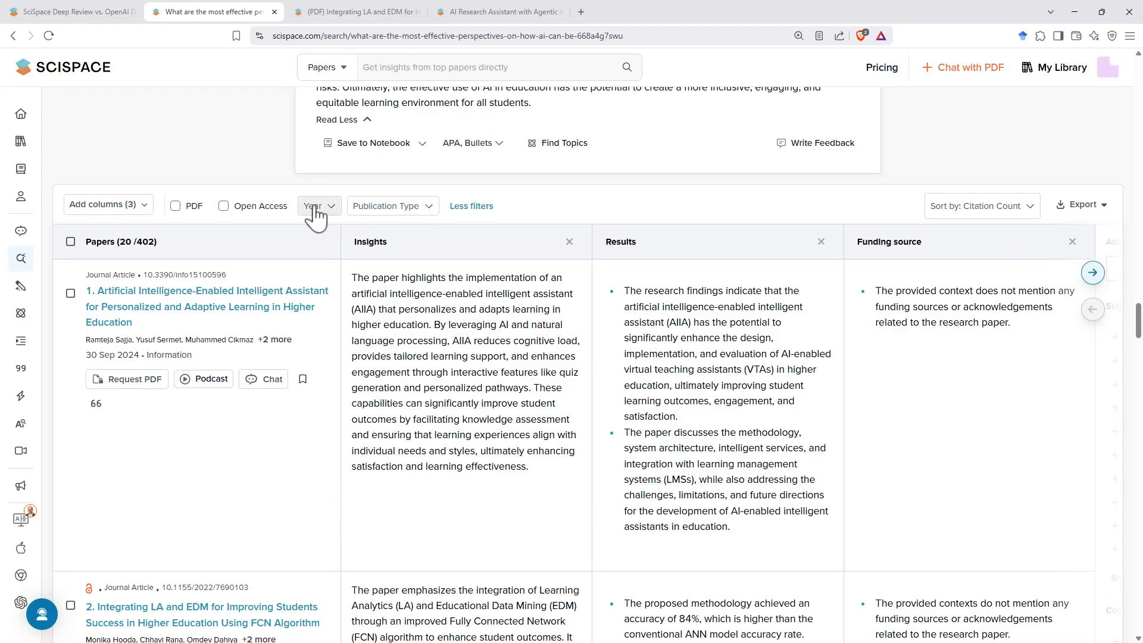
pyautogui.click(1094, 274)
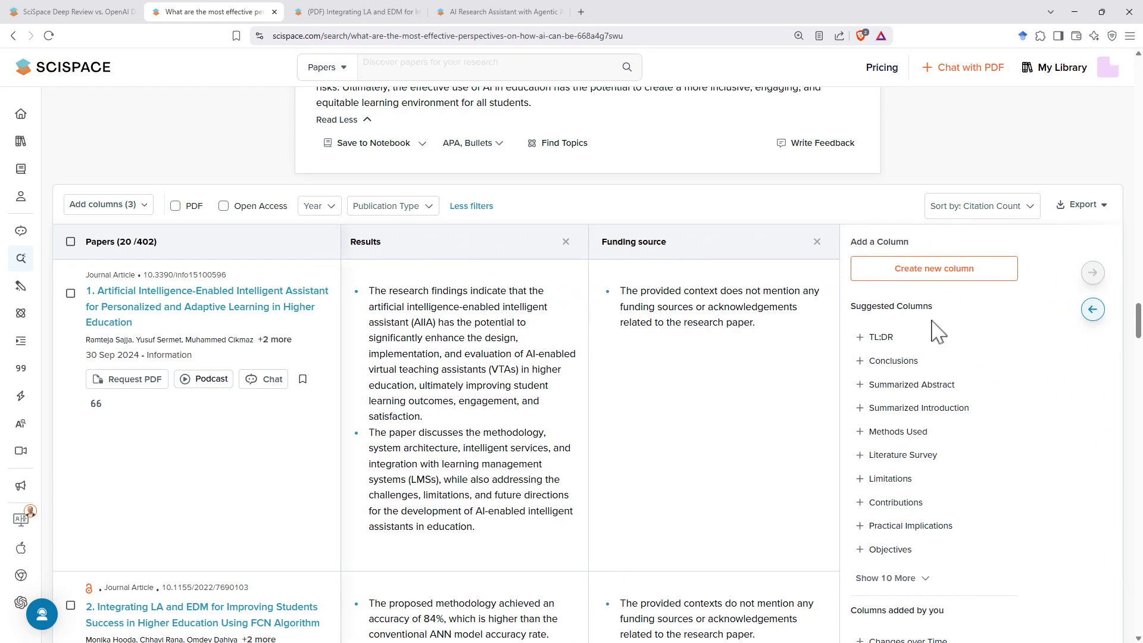
# - Browse the suggested columns such as TL;DR, Conclusions and Methods Used
pyautogui.scroll(-5, 944, 366)
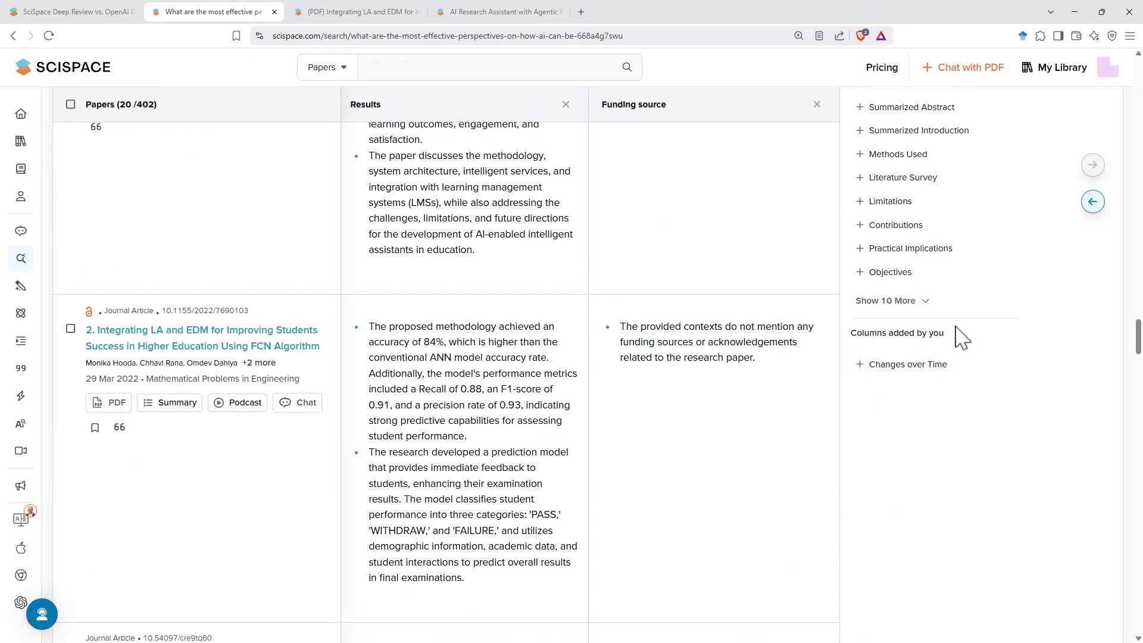
pyautogui.scroll(5, 959, 342)
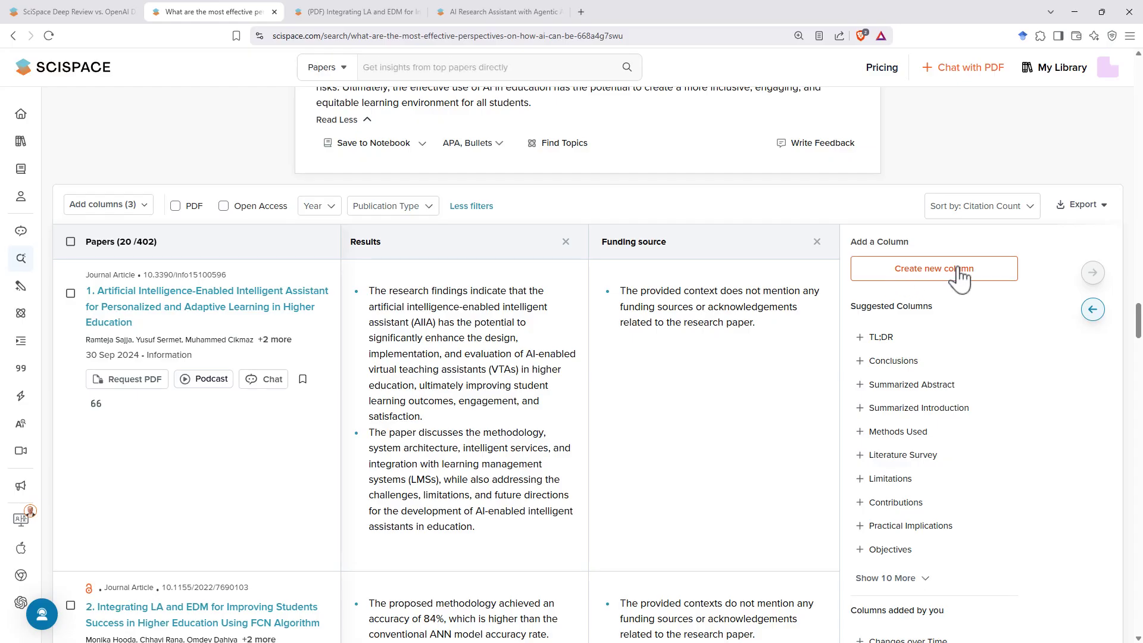
pyautogui.scroll(-2, 1000, 290)
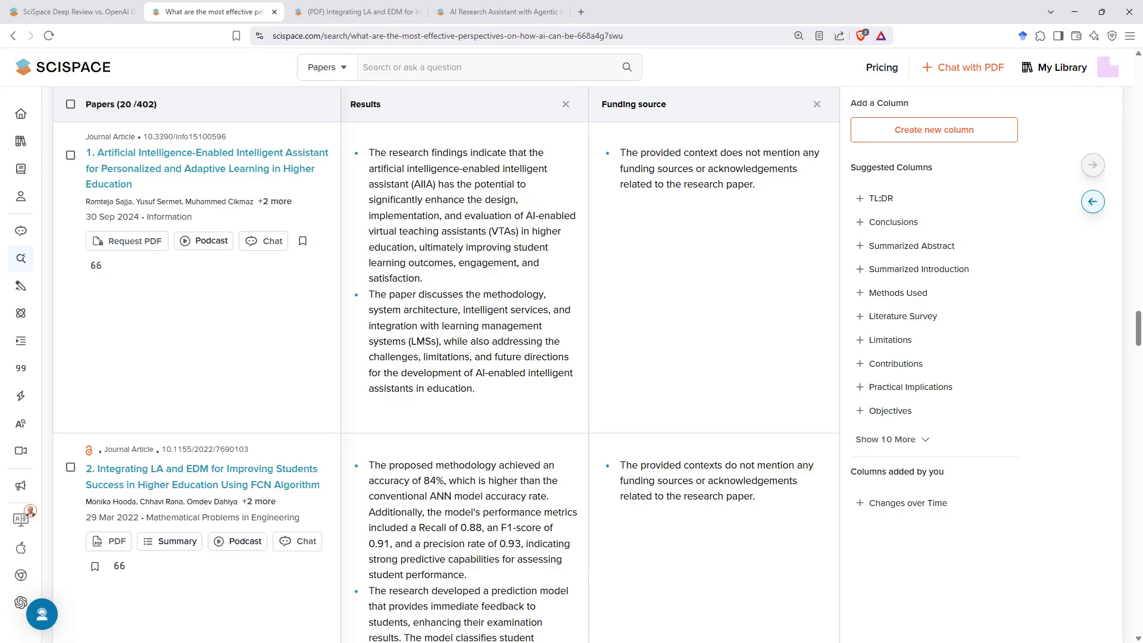
# - Paste the ocean plastic pollution and climate change prompt on the home page and submit it as a Deep Review
pyautogui.hotkey('ctrl', '4')
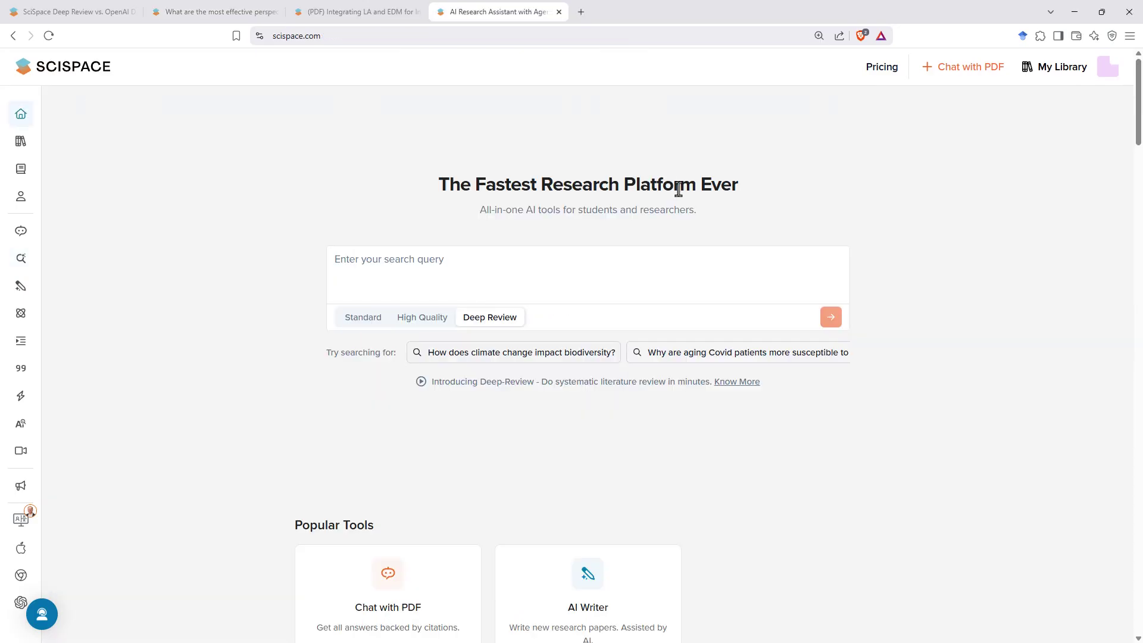
pyautogui.click(444, 262)
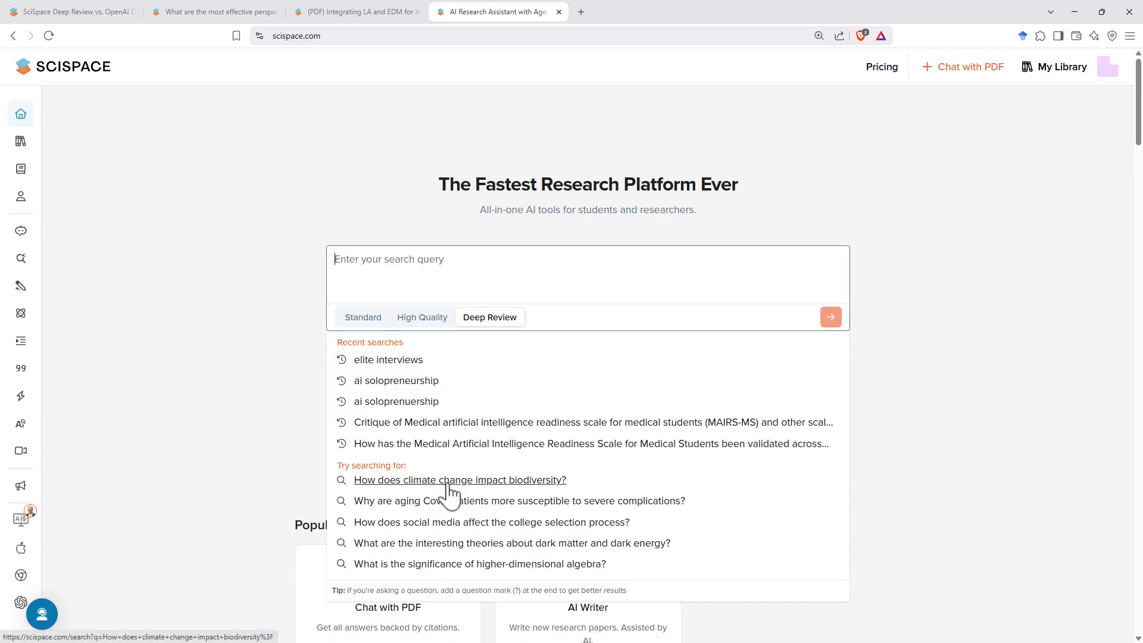
pyautogui.rightClick(409, 257)
pyautogui.click(439, 369)
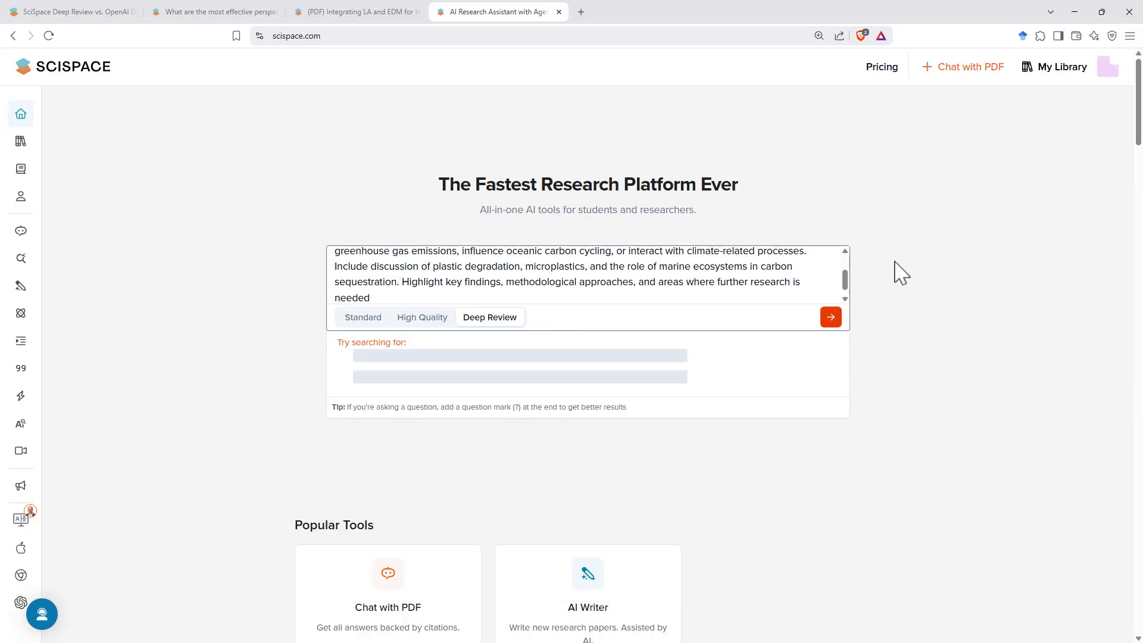
pyautogui.moveTo(845, 290); pyautogui.dragTo(851, 259)
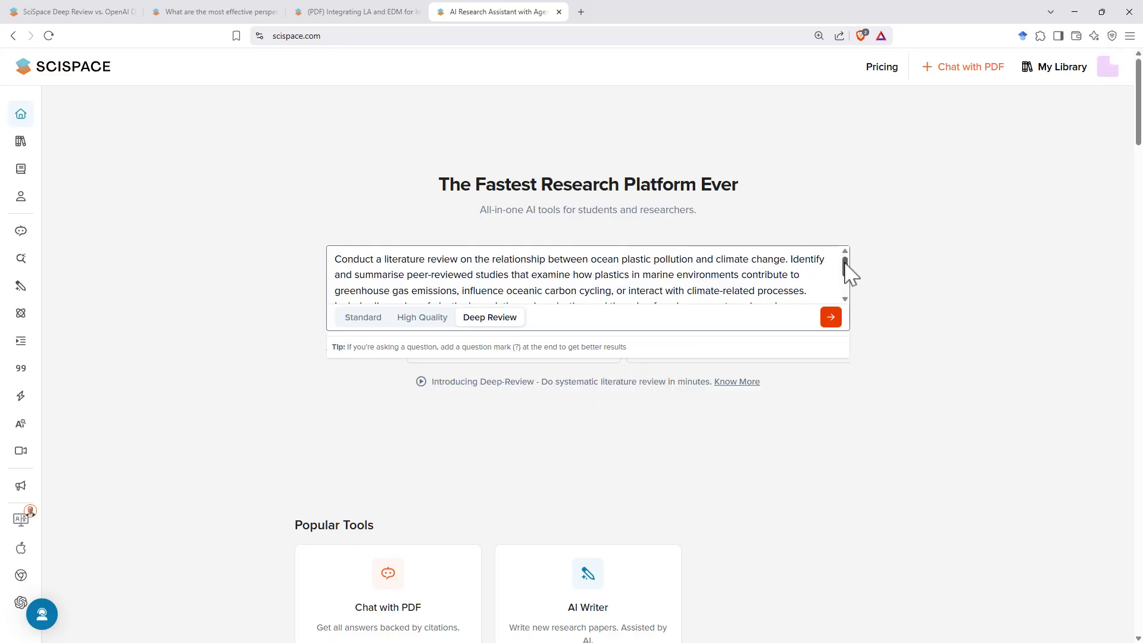
pyautogui.moveTo(847, 274); pyautogui.dragTo(843, 307)
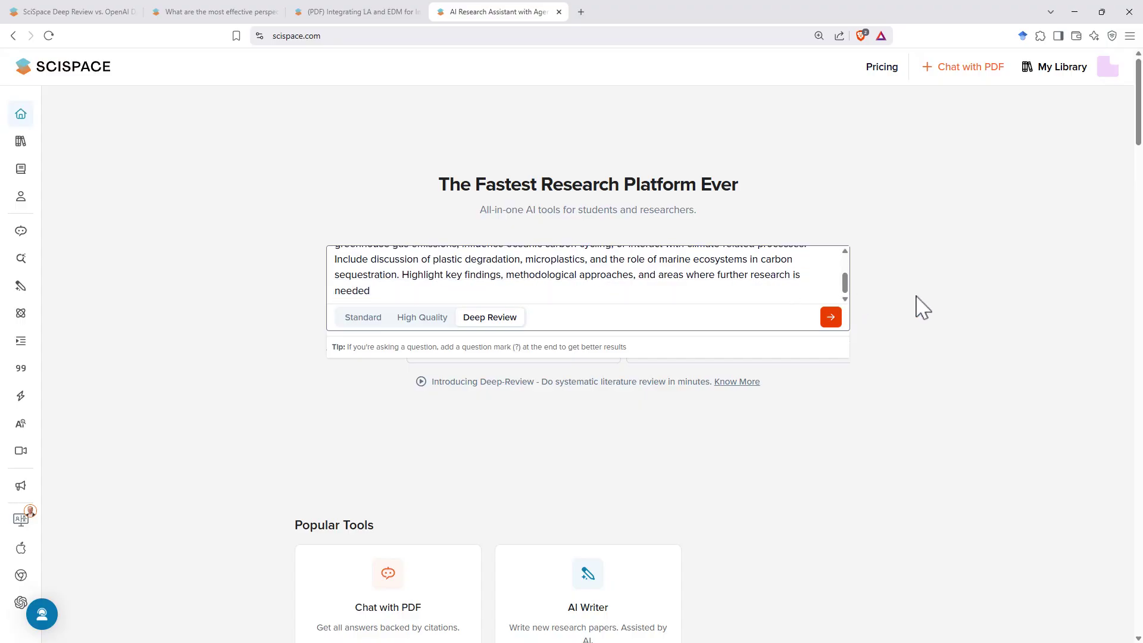
pyautogui.click(832, 320)
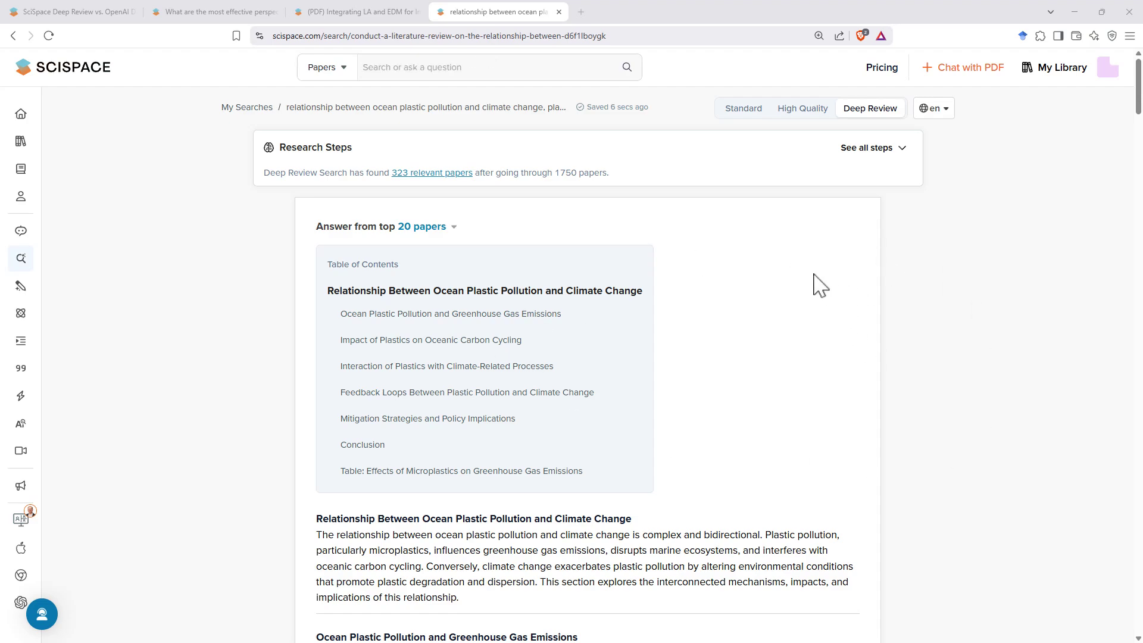
pyautogui.scroll(-6, 843, 295)
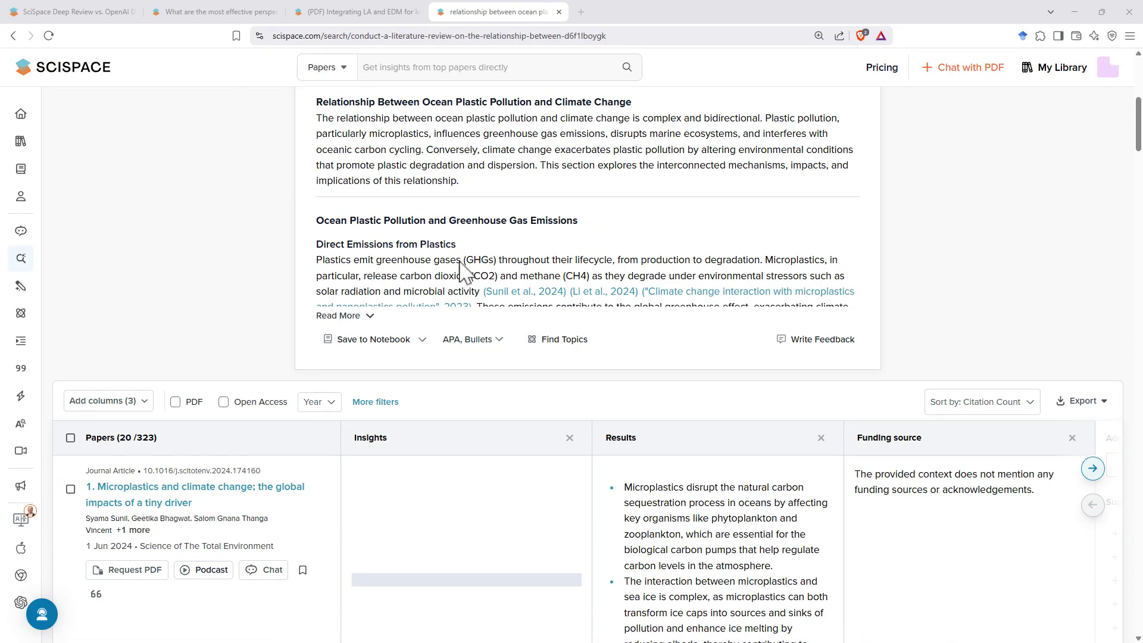
pyautogui.scroll(-4, 462, 271)
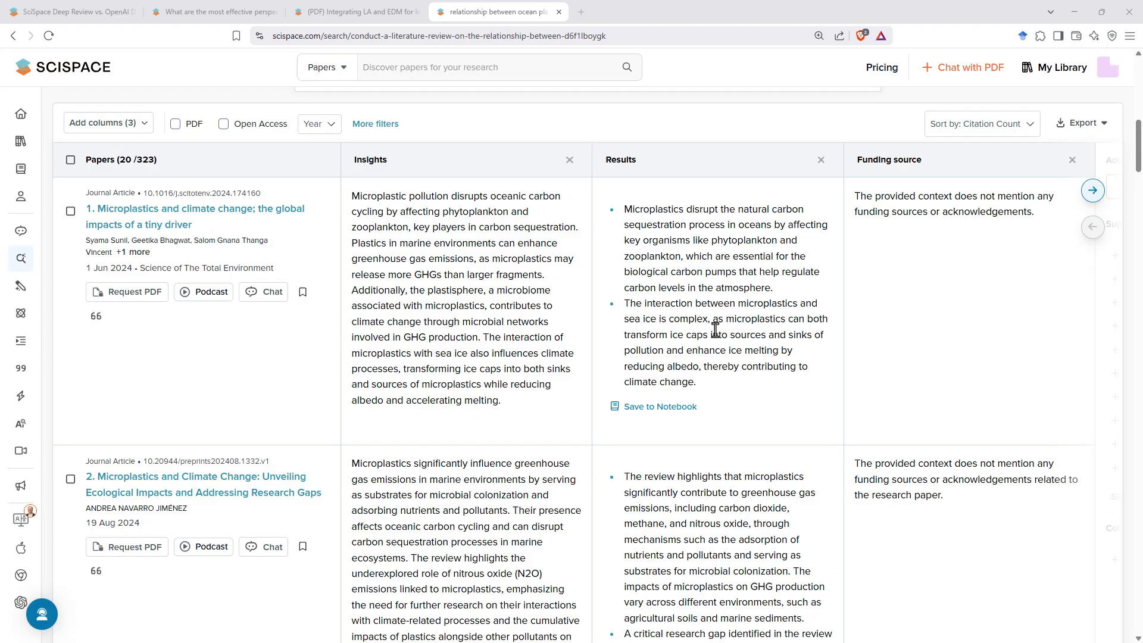
pyautogui.scroll(-20, 715, 329)
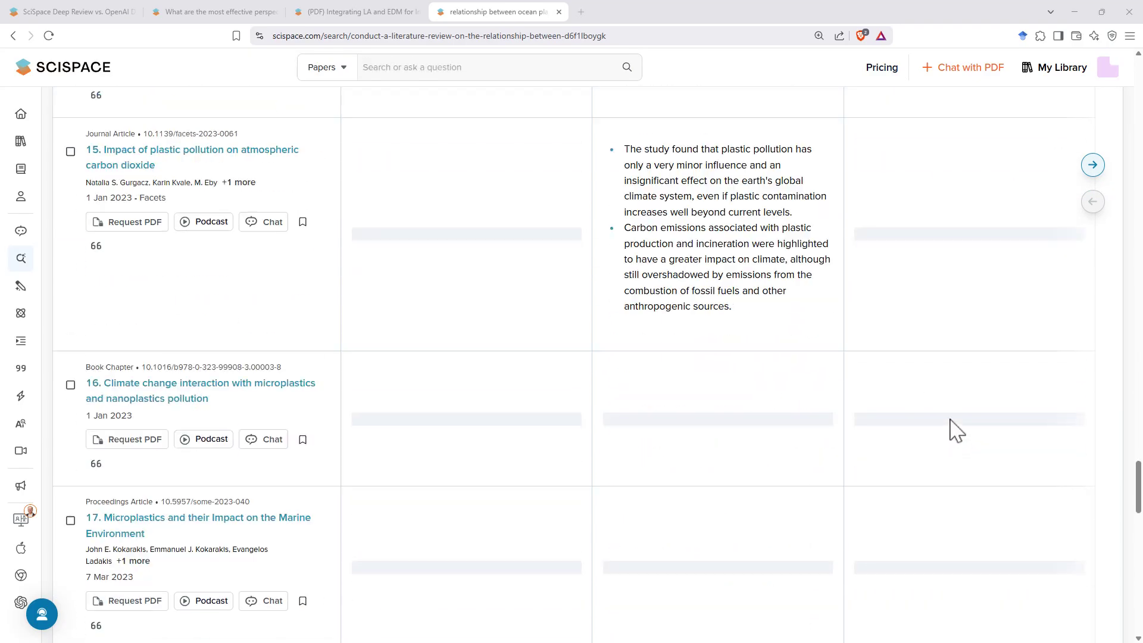
pyautogui.scroll(-20, 1012, 434)
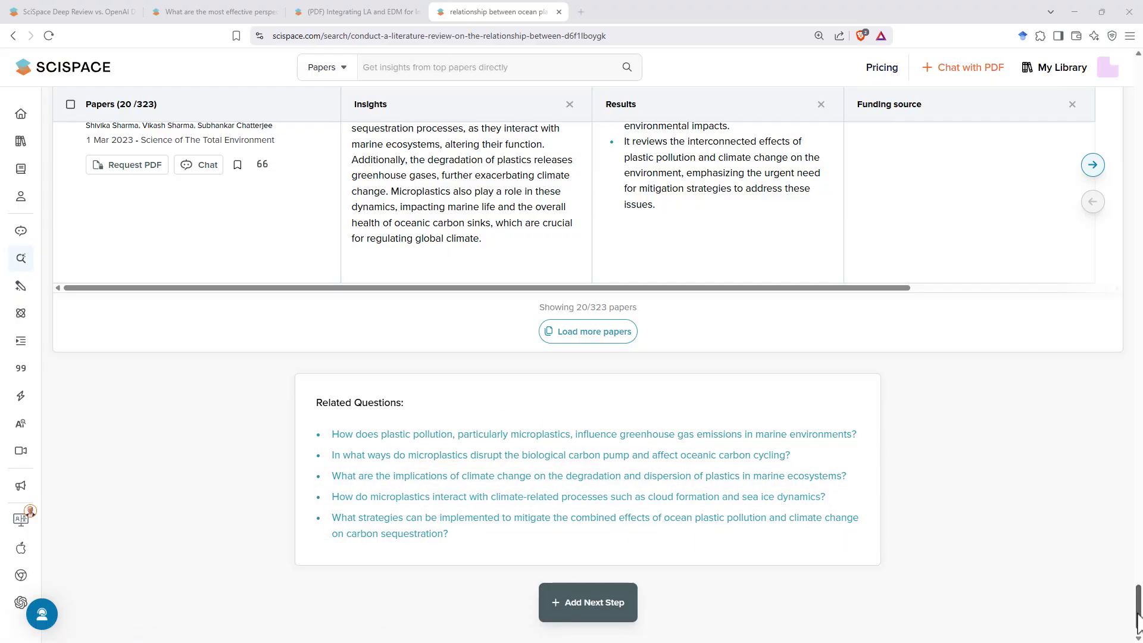
pyautogui.moveTo(1137, 619); pyautogui.dragTo(1130, 102)
# - Expand the ocean plastic report with Read More and scroll through its full text
pyautogui.scroll(-3, 377, 411)
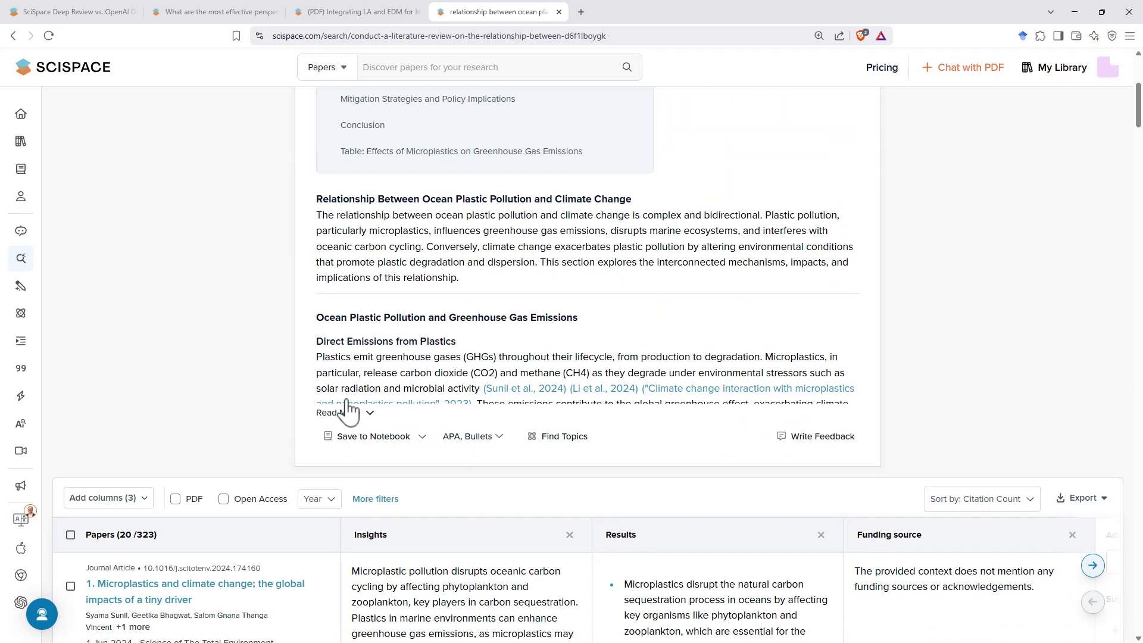
pyautogui.click(479, 387)
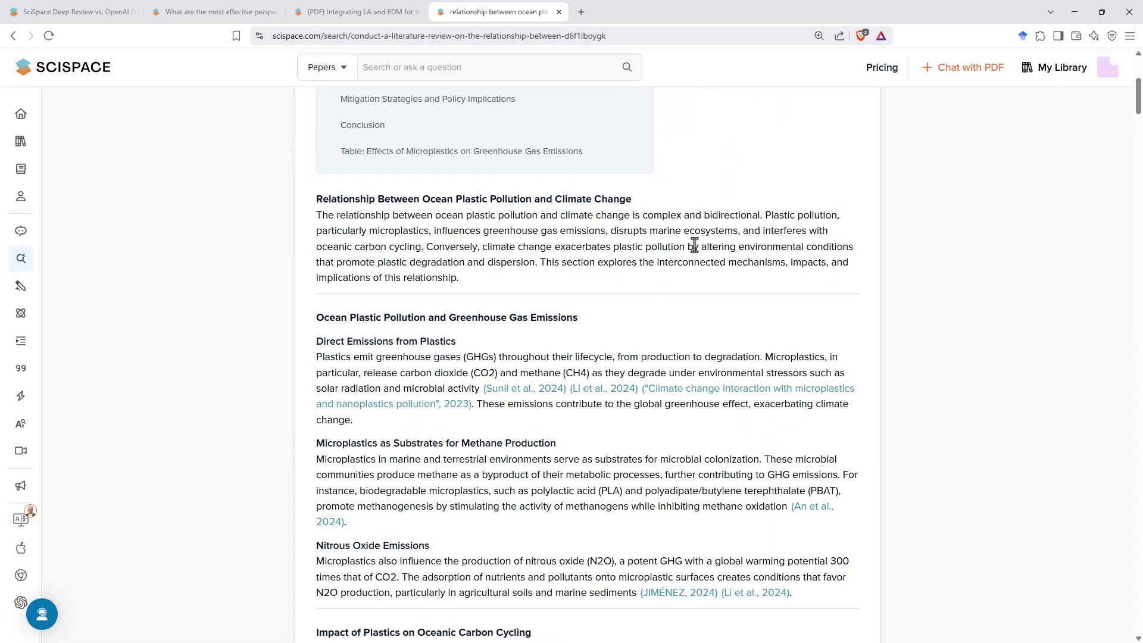
pyautogui.scroll(-2, 663, 294)
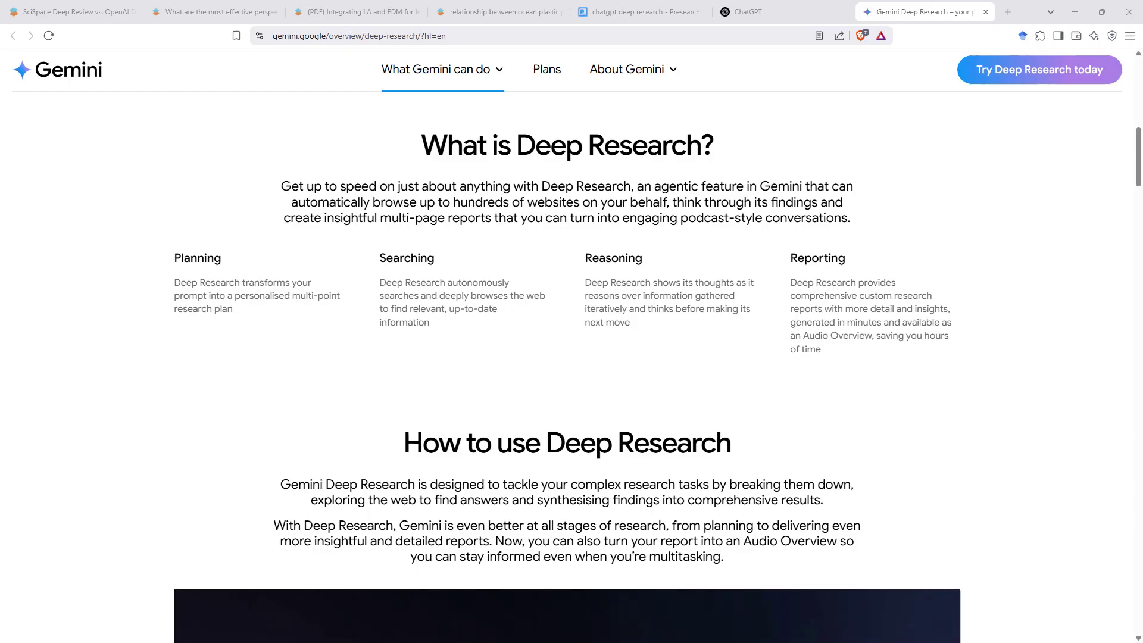
# - Switch to the ChatGPT tab so its new-chat page with Deep research replaces Gemini
pyautogui.click(793, 12)
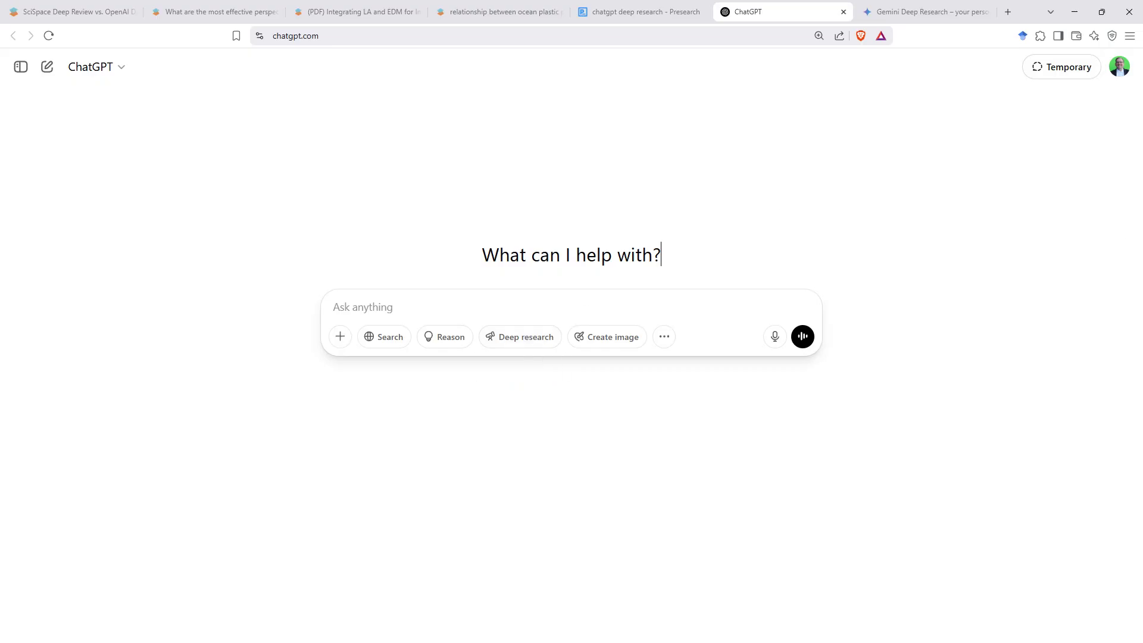
# - Return to the AI-in-education Deep Review papers table showing the FCN paper's 84% accuracy
pyautogui.hotkey('ctrl', '2')
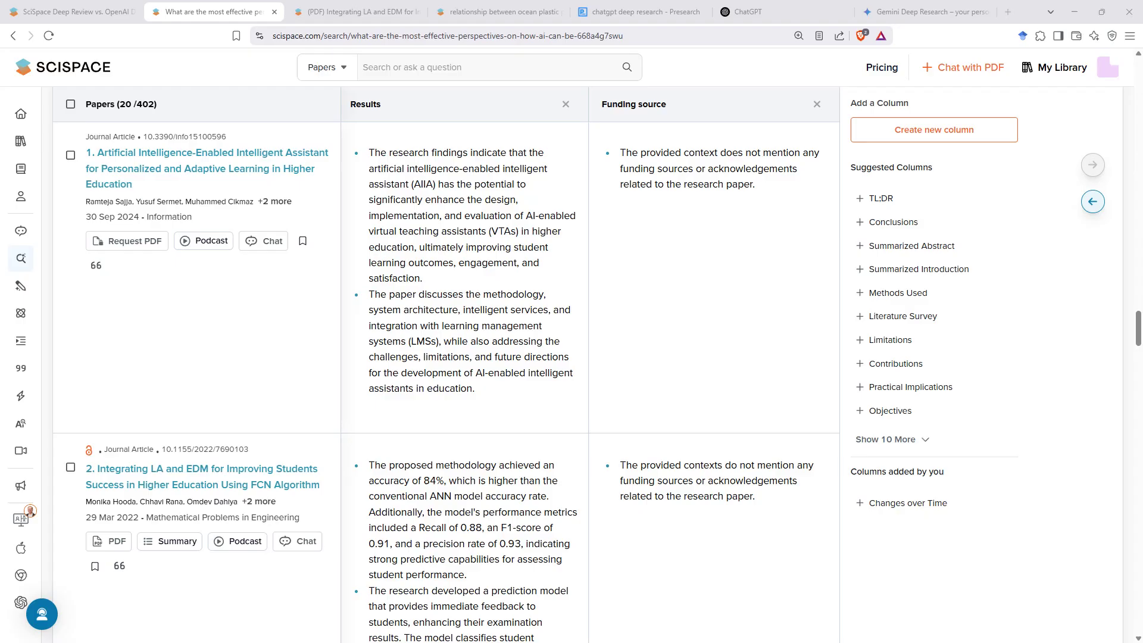